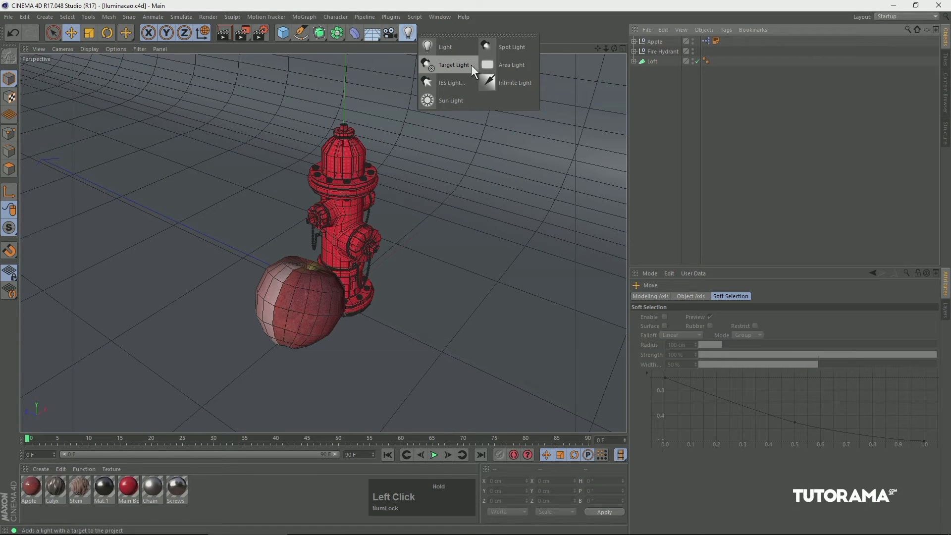
# Look over the available light types and render the view of the apple and hydrant without adding a light.
pyautogui.moveTo(464, 57); pyautogui.dragTo(518, 22)
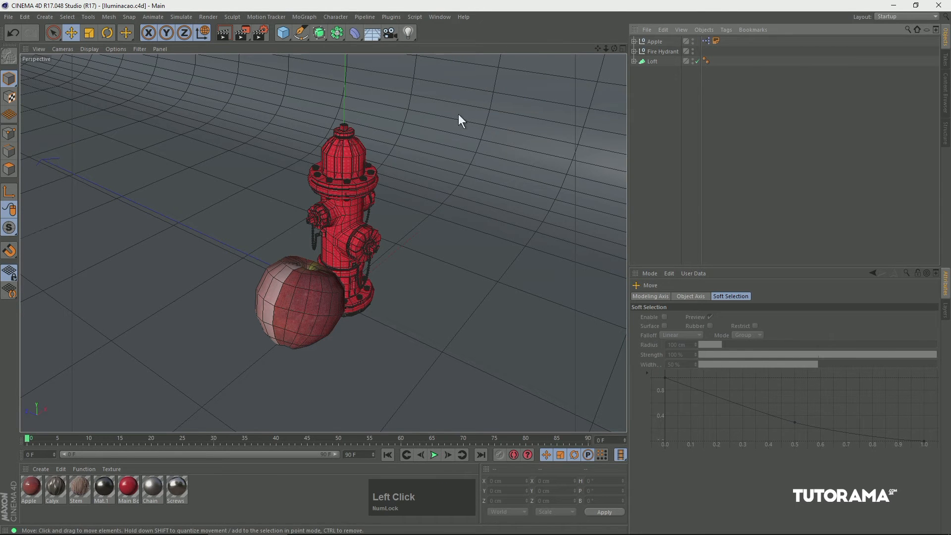
pyautogui.click(225, 36)
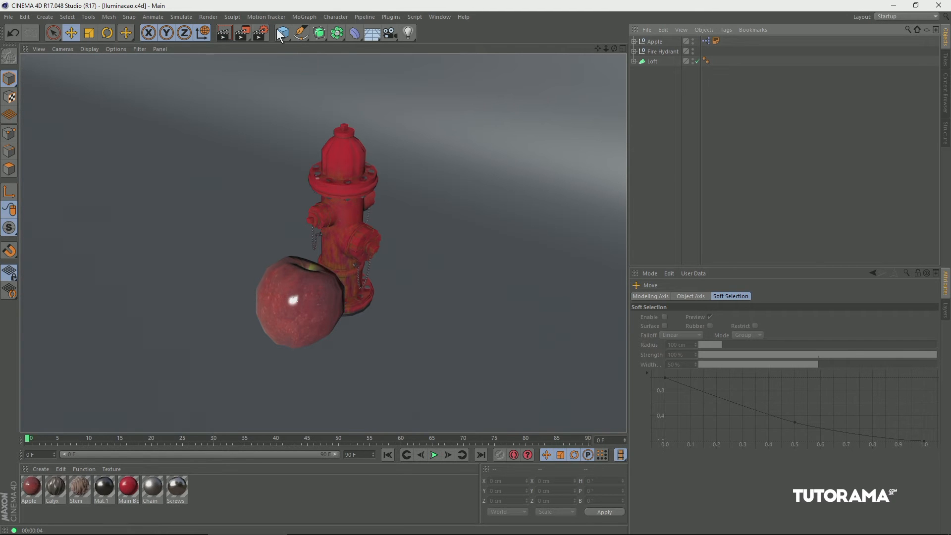
# Turn off Default Light in the render options and render the active view.
pyautogui.click(261, 33)
pyautogui.moveTo(274, 11); pyautogui.dragTo(344, 119)
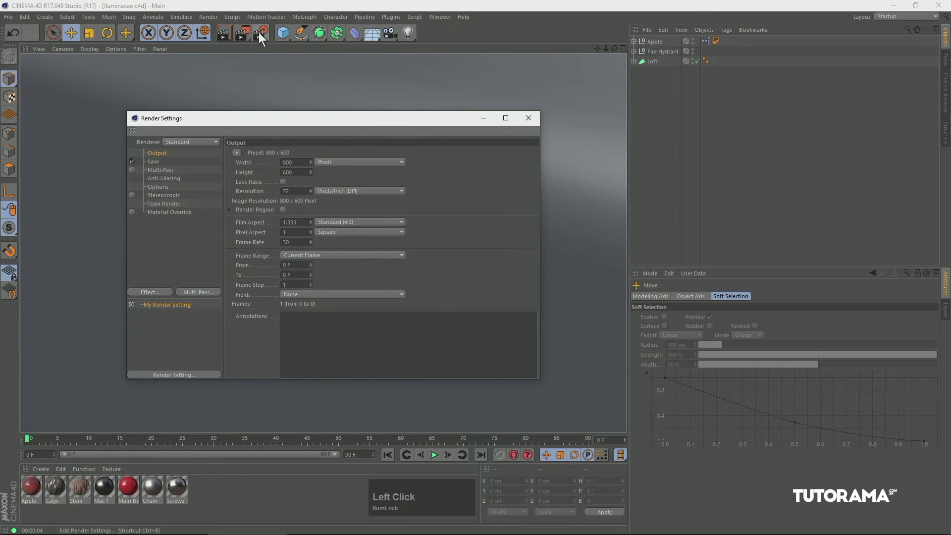
pyautogui.click(156, 186)
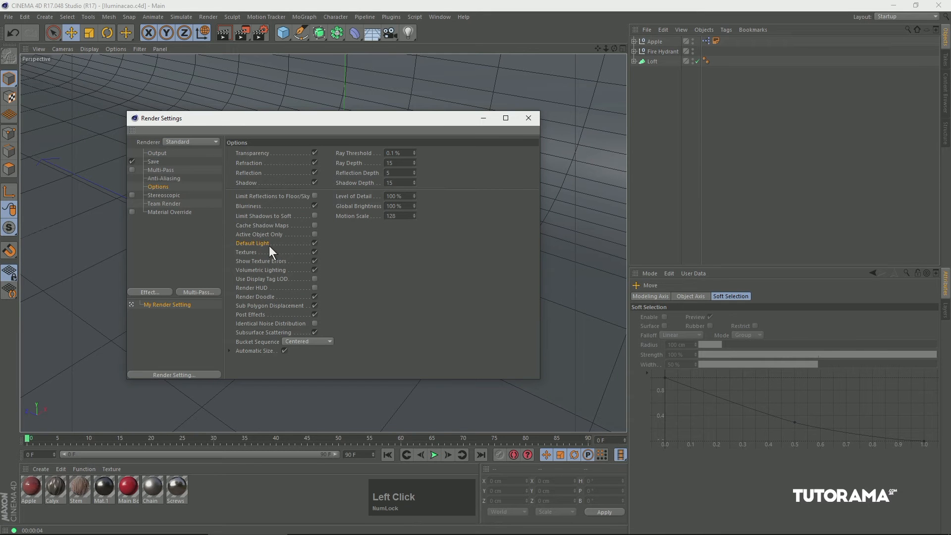
pyautogui.click(315, 244)
pyautogui.moveTo(355, 119); pyautogui.dragTo(701, 133)
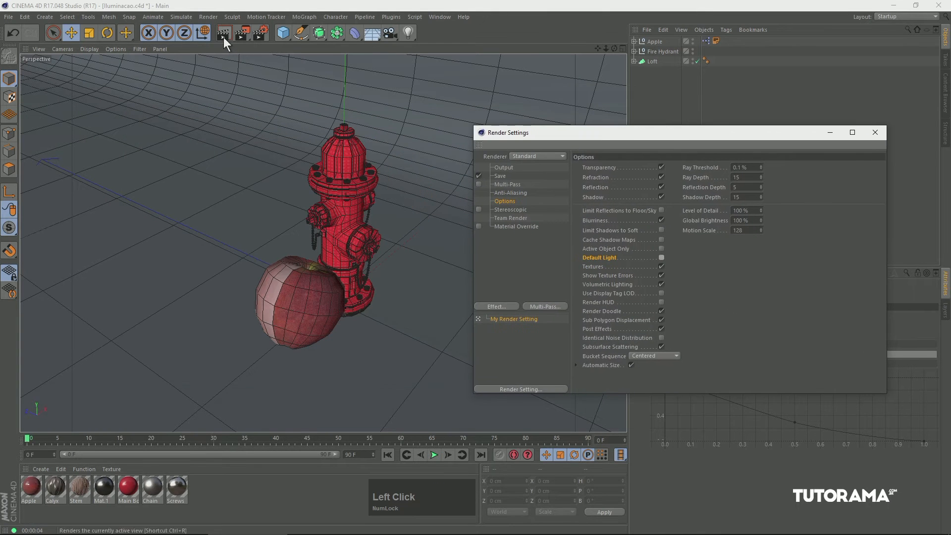
pyautogui.click(224, 36)
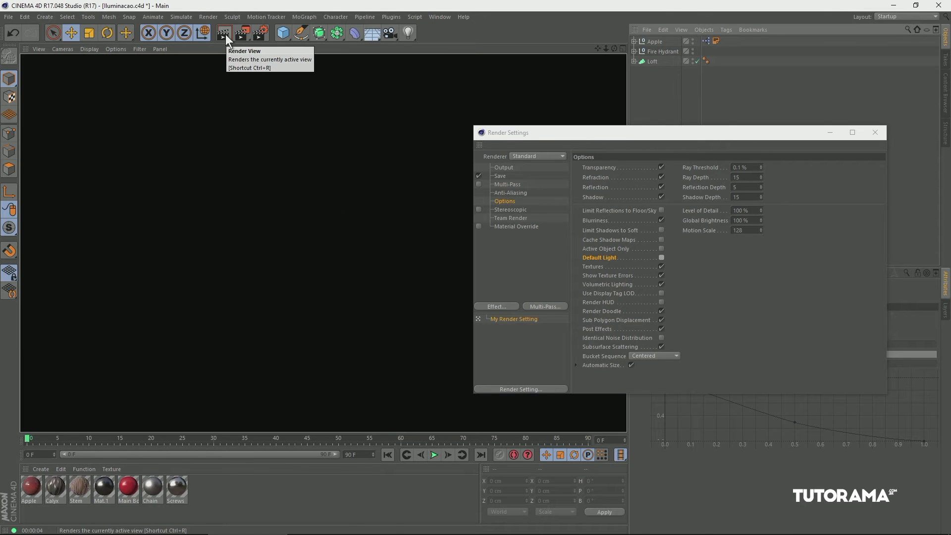
# Turn Default Light back on in the render options and close the render settings.
pyautogui.click(661, 257)
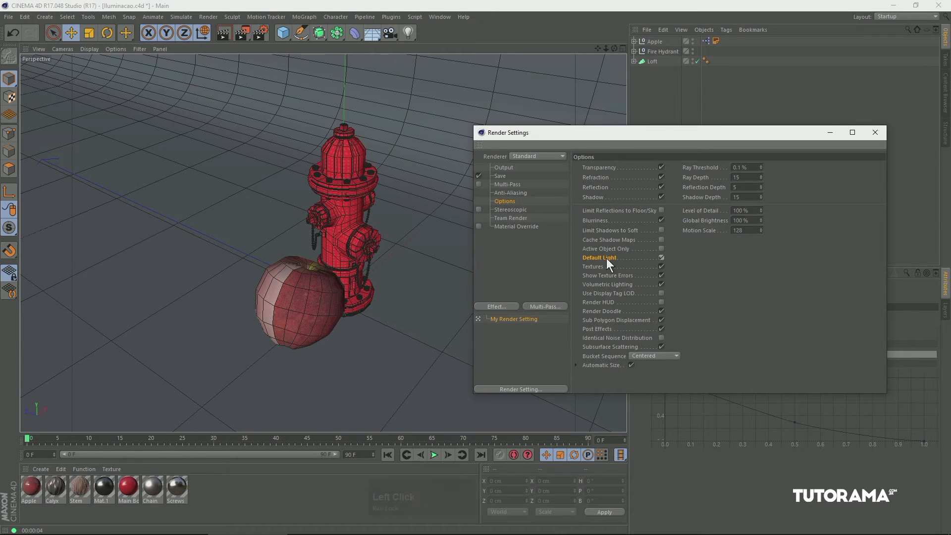
pyautogui.click(875, 132)
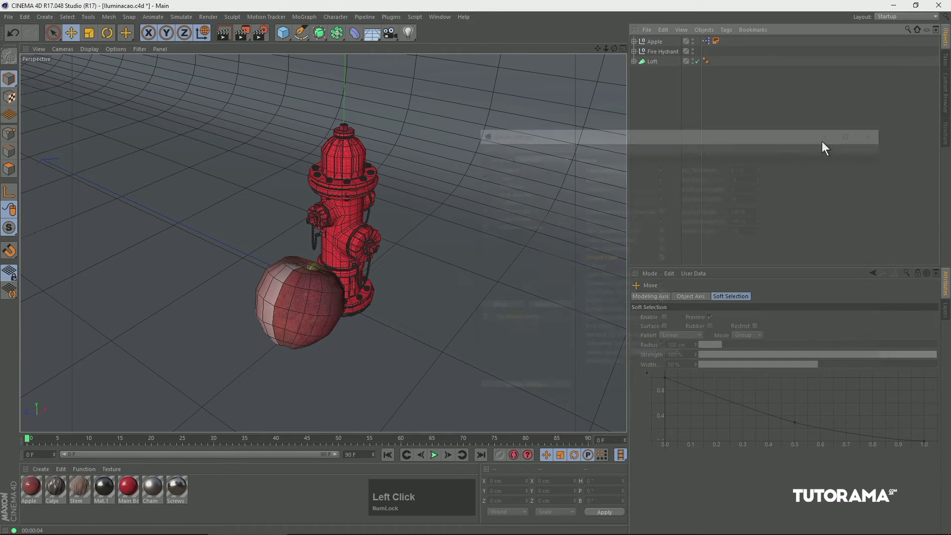
# Add a standard light and move it above the apple to about Y 68 cm, Z 63 cm.
pyautogui.click(408, 34)
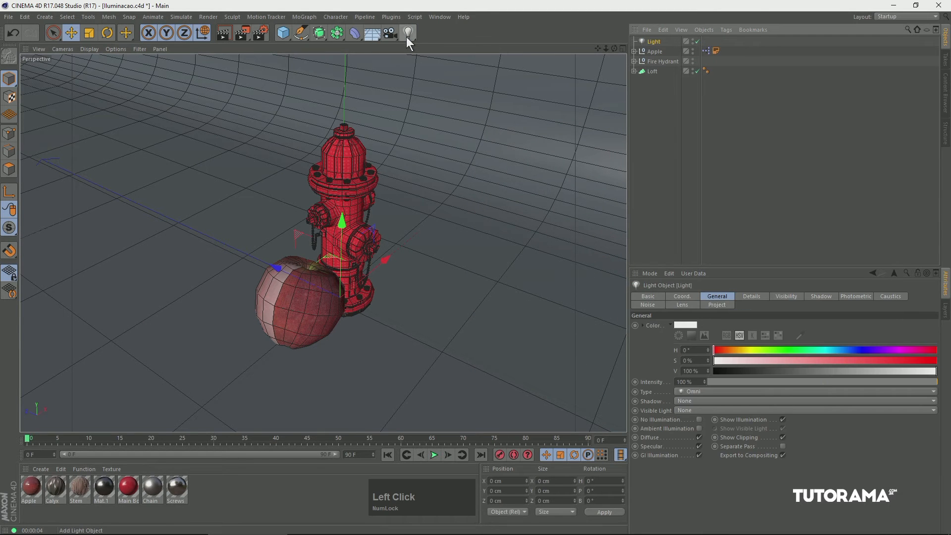
pyautogui.moveTo(349, 238); pyautogui.dragTo(372, 111)
pyautogui.moveTo(276, 164); pyautogui.dragTo(191, 138)
# Switch the viewport display to Gouraud Shading without lines.
pyautogui.click(87, 51)
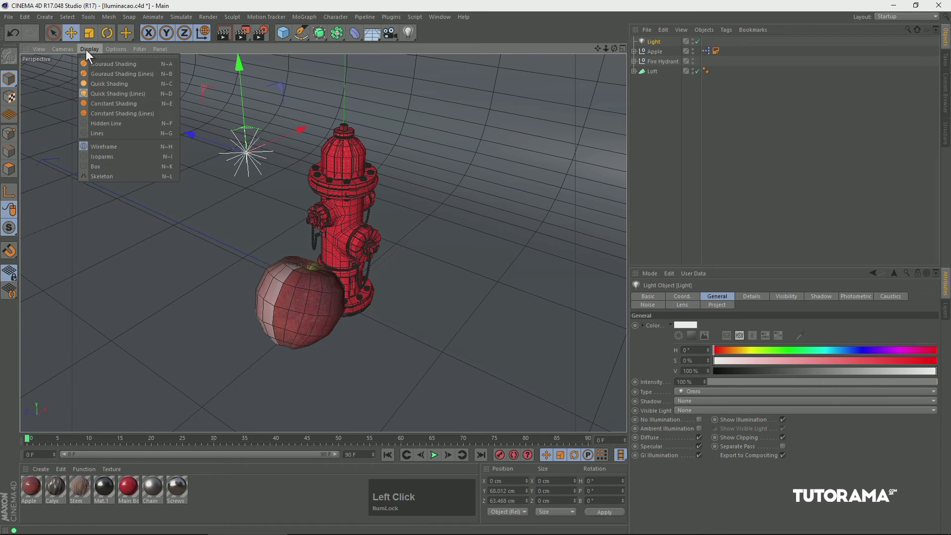
pyautogui.click(98, 63)
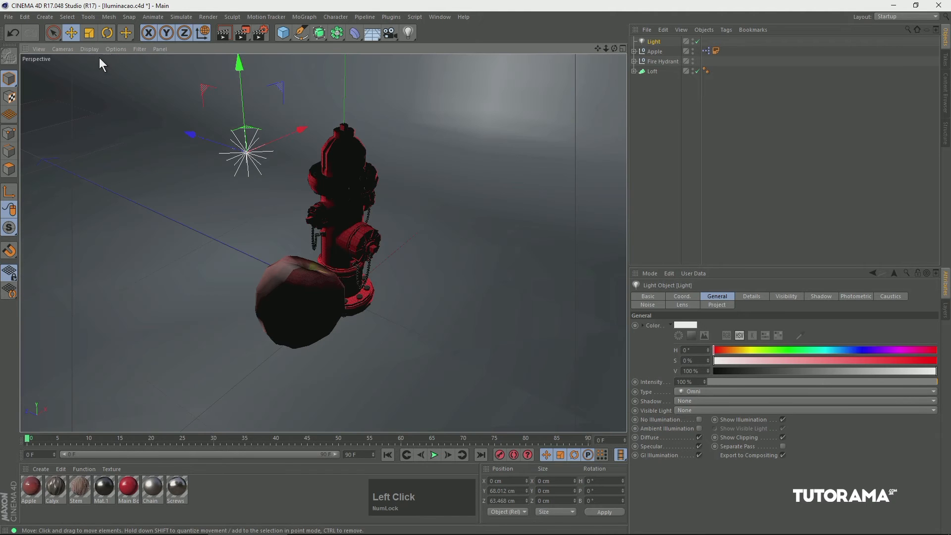
pyautogui.click(90, 49)
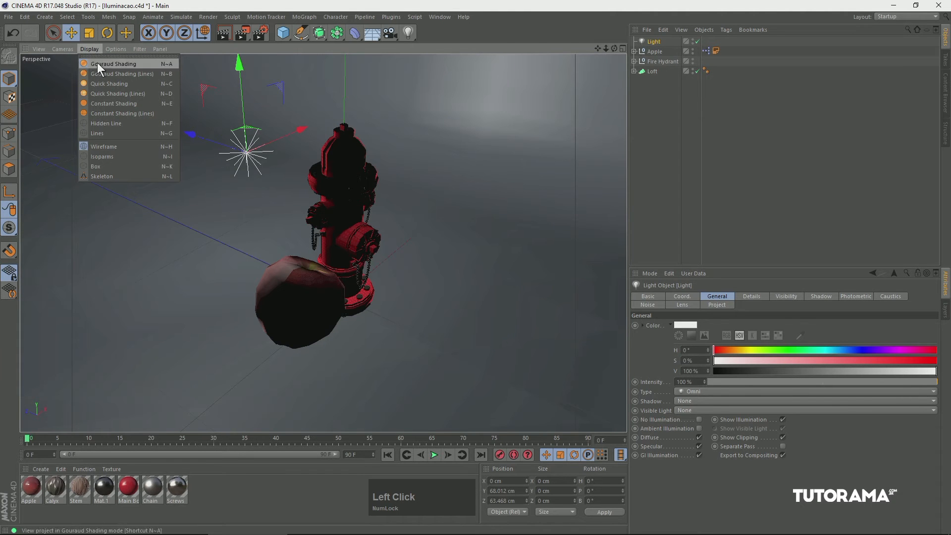
pyautogui.click(97, 52)
# Reposition the light to about X -48 cm, Y 90 cm, Z 64 cm and render the view.
pyautogui.moveTo(292, 133); pyautogui.dragTo(242, 170)
pyautogui.moveTo(141, 173); pyautogui.dragTo(337, 302)
pyautogui.moveTo(396, 201); pyautogui.dragTo(410, 107)
pyautogui.moveTo(333, 167); pyautogui.dragTo(109, 112)
pyautogui.moveTo(152, 61); pyautogui.dragTo(153, 99)
pyautogui.click(224, 34)
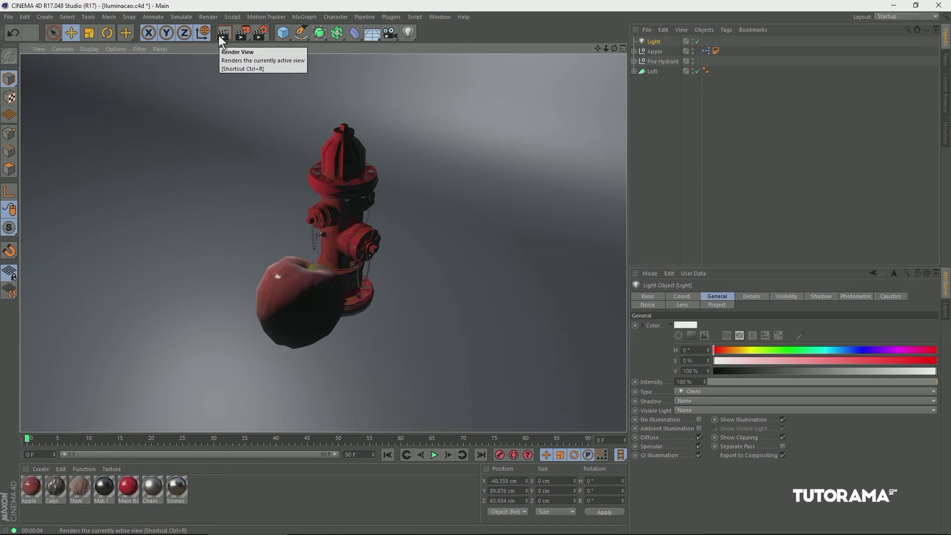
# Tint the light yellow-green with hue 64° and saturation 64 %, and render the view.
pyautogui.click(654, 43)
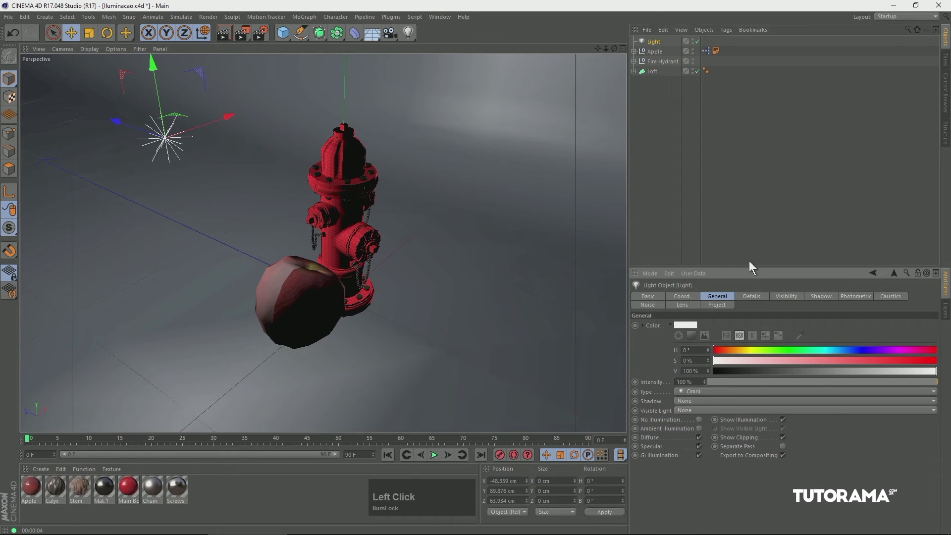
pyautogui.moveTo(745, 268); pyautogui.dragTo(726, 168)
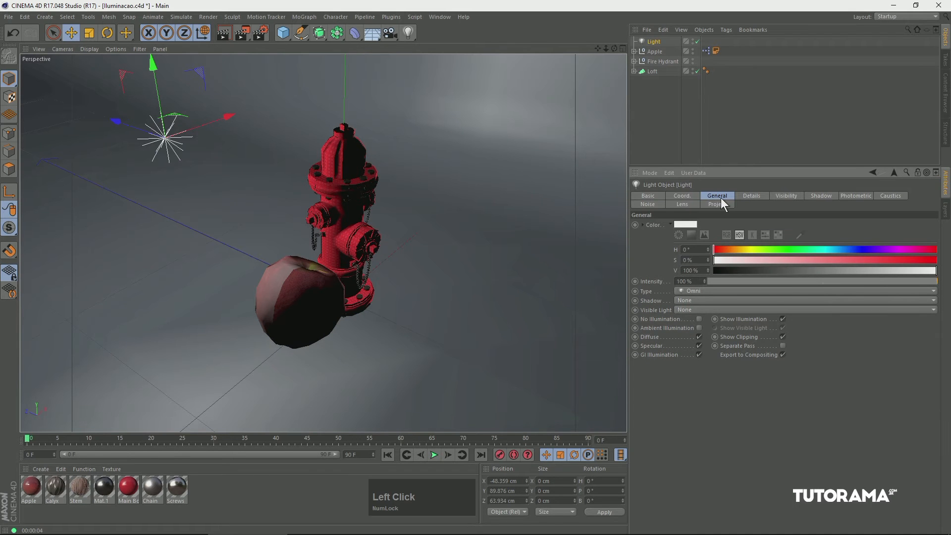
pyautogui.moveTo(719, 251); pyautogui.dragTo(830, 263)
pyautogui.moveTo(753, 250)
pyautogui.mouseDown()
pyautogui.moveTo(780, 249)
pyautogui.moveTo(756, 250)
pyautogui.mouseUp()
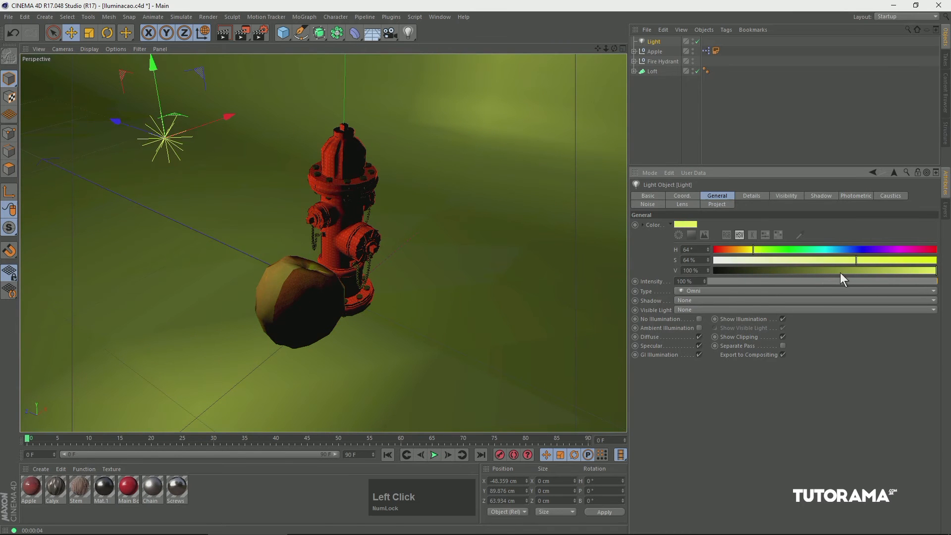
pyautogui.click(227, 34)
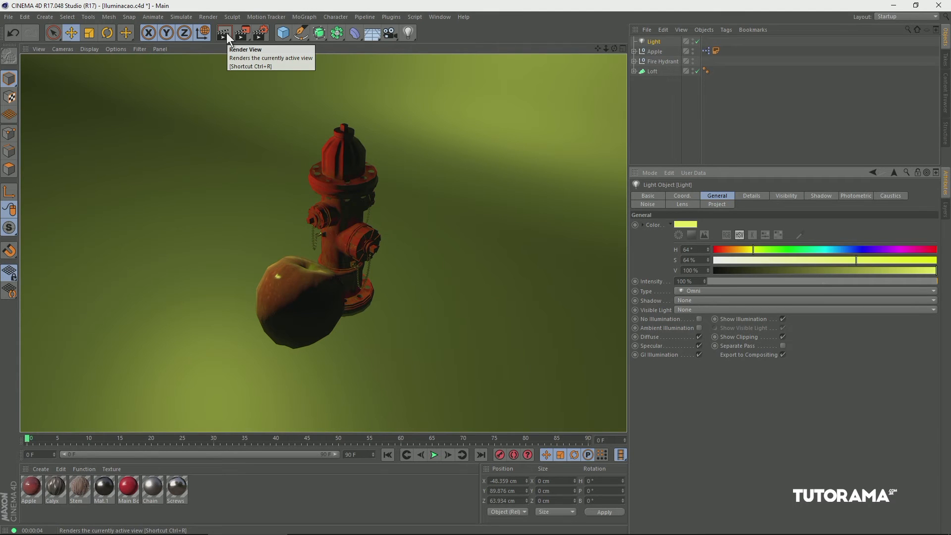
# Test the light at 30 % intensity and return the intensity to 100 %.
pyautogui.moveTo(872, 278); pyautogui.dragTo(777, 278)
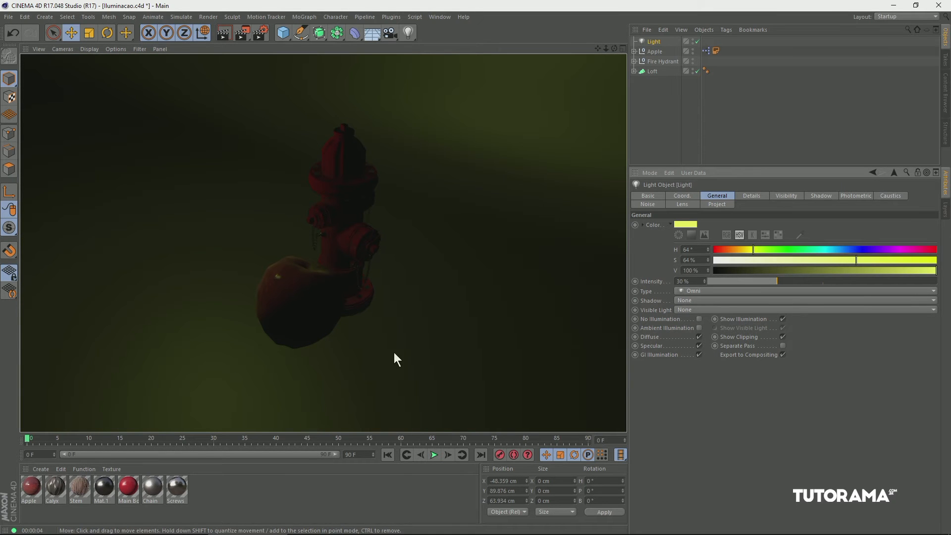
pyautogui.moveTo(815, 281); pyautogui.dragTo(947, 282)
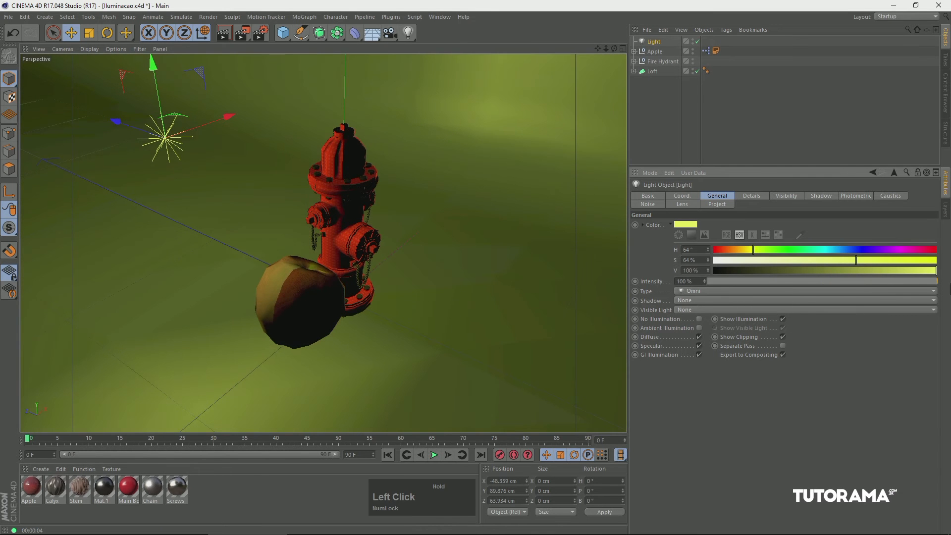
# Reduce the light color's saturation to 13 %.
pyautogui.moveTo(769, 259); pyautogui.dragTo(744, 258)
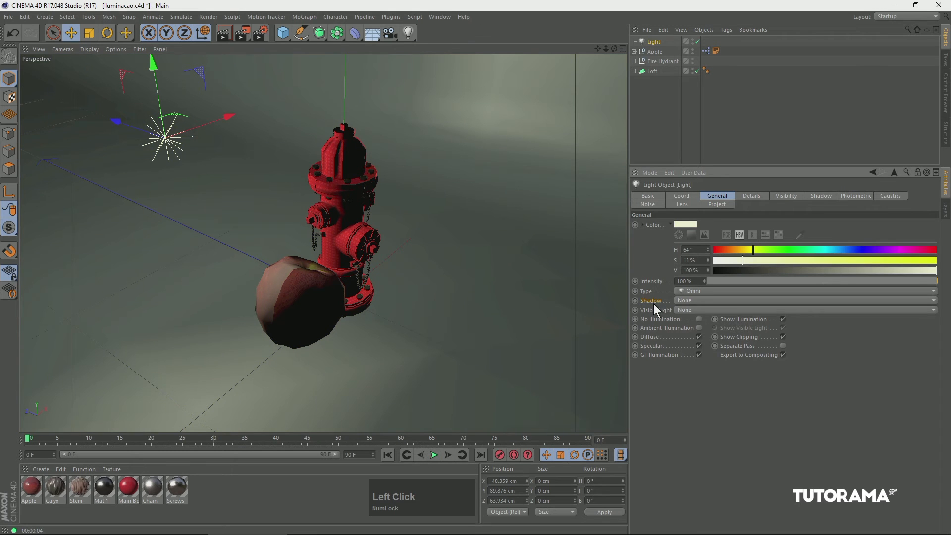
# Set the light's shadow to Shadow Maps (Soft) and render the view.
pyautogui.click(821, 199)
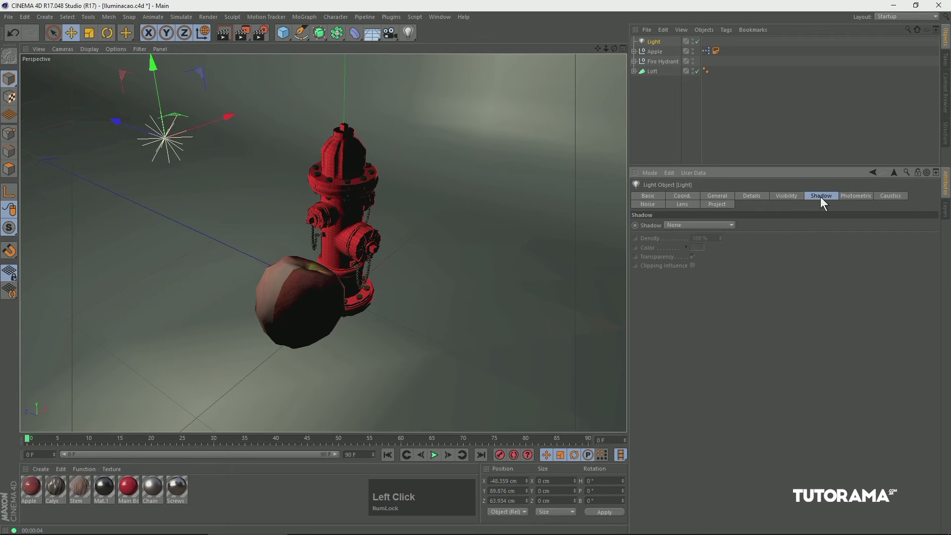
pyautogui.click(724, 196)
pyautogui.click(682, 301)
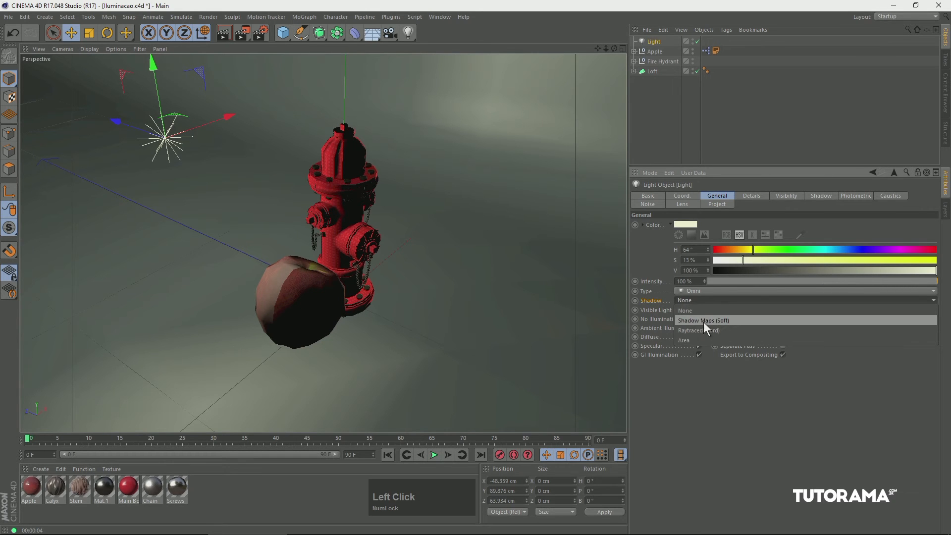
pyautogui.click(708, 321)
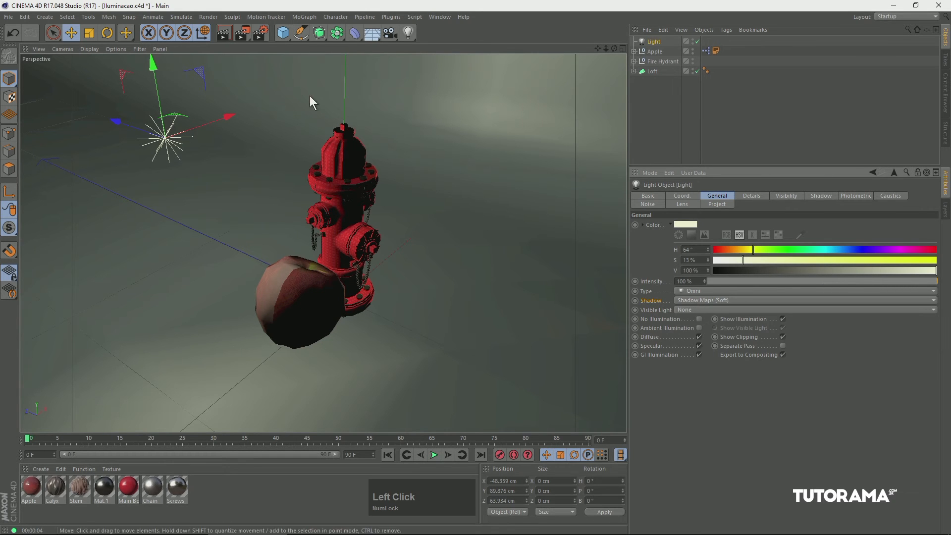
pyautogui.click(224, 33)
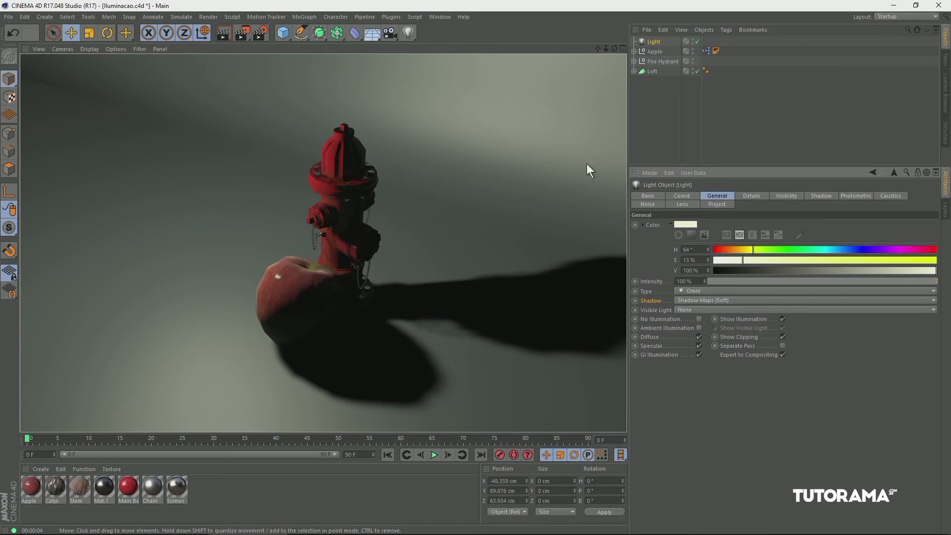
# Switch the light's shadow to Raytraced (Hard) and render the view.
pyautogui.click(703, 301)
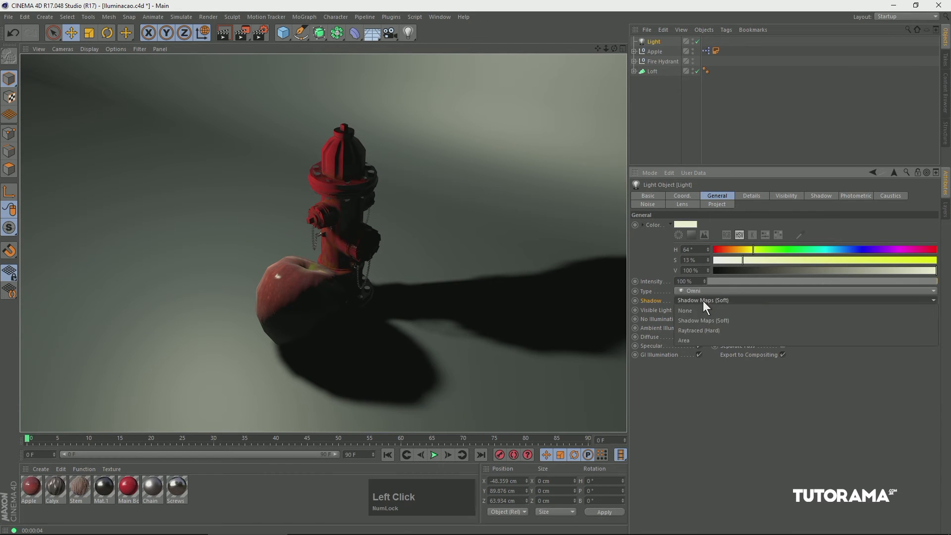
pyautogui.click(706, 330)
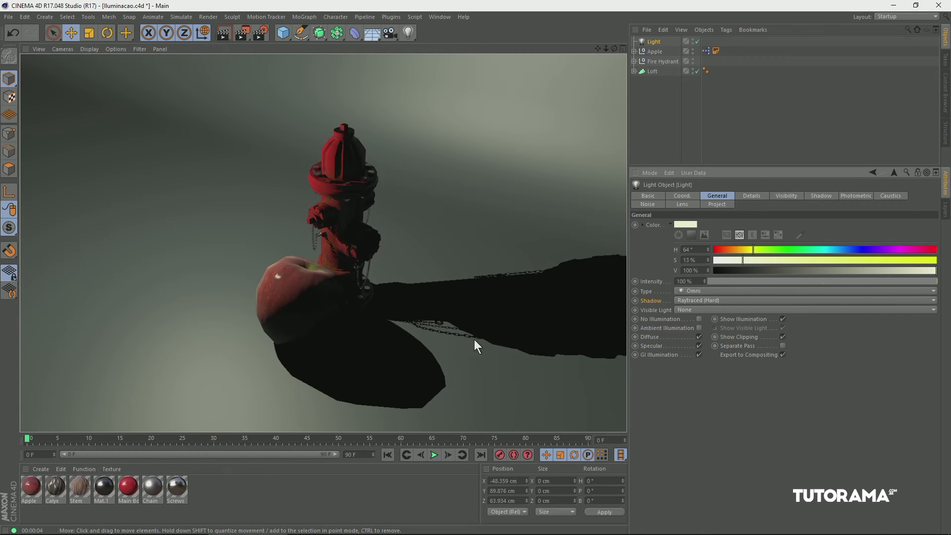
# Test the Area shadow type in a render and set the light's shadow back to Shadow Maps (Soft).
pyautogui.click(718, 300)
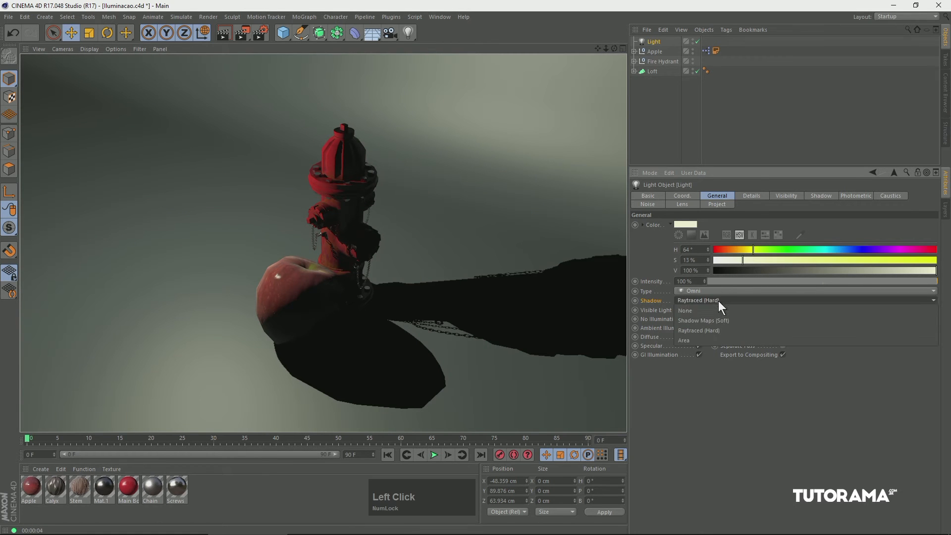
pyautogui.click(703, 341)
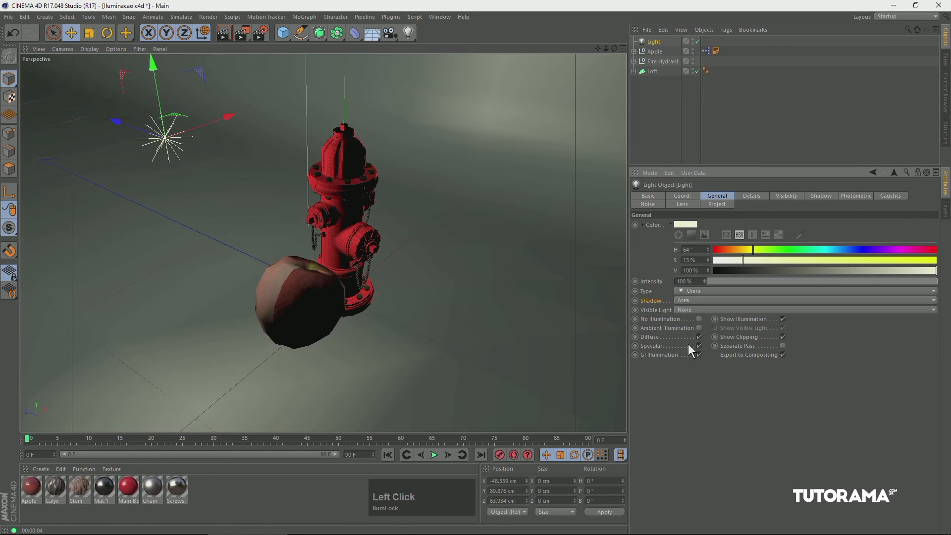
pyautogui.click(223, 37)
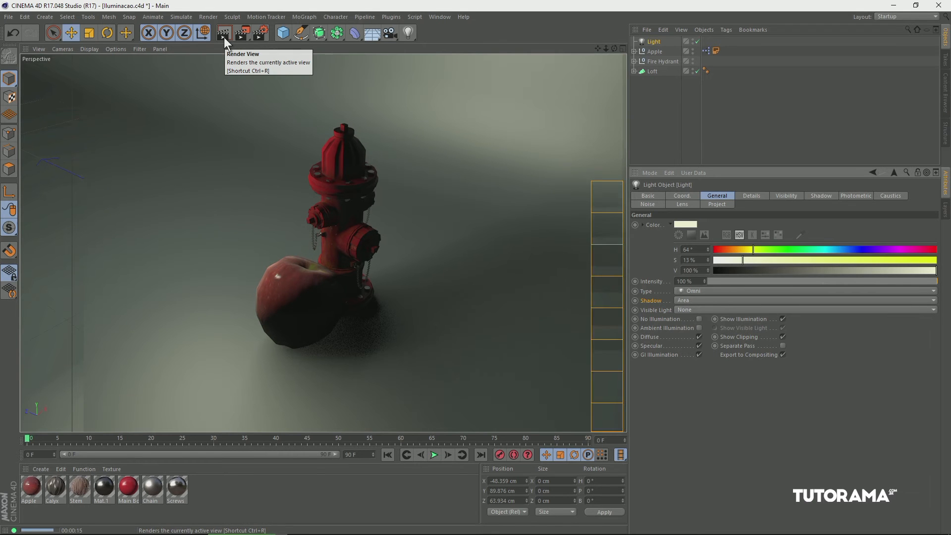
pyautogui.click(681, 300)
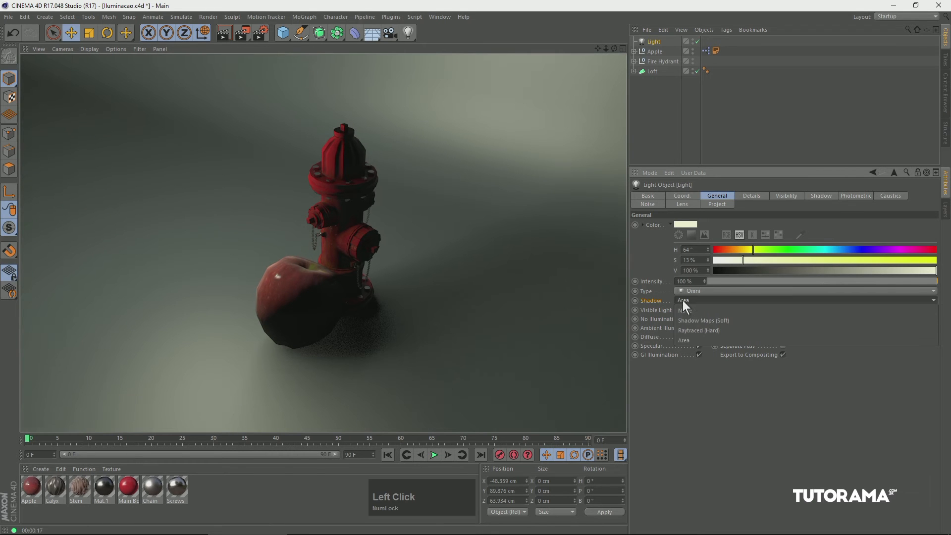
pyautogui.click(703, 321)
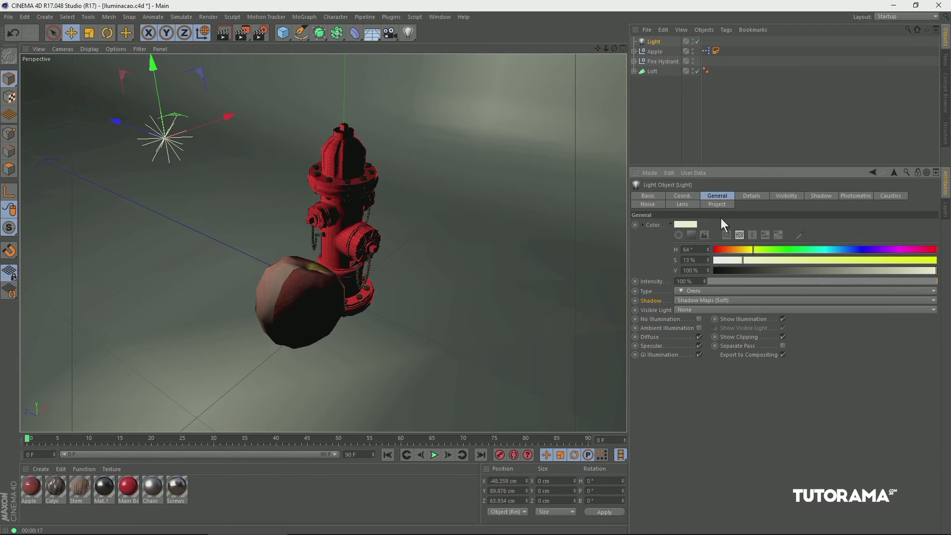
# Try Ambient Illumination on the light and render the view.
pyautogui.click(663, 327)
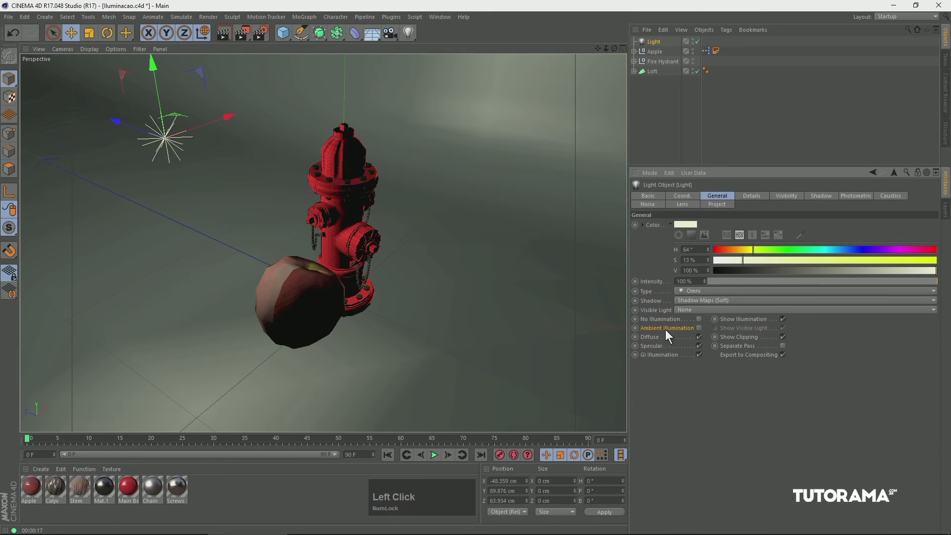
pyautogui.click(699, 328)
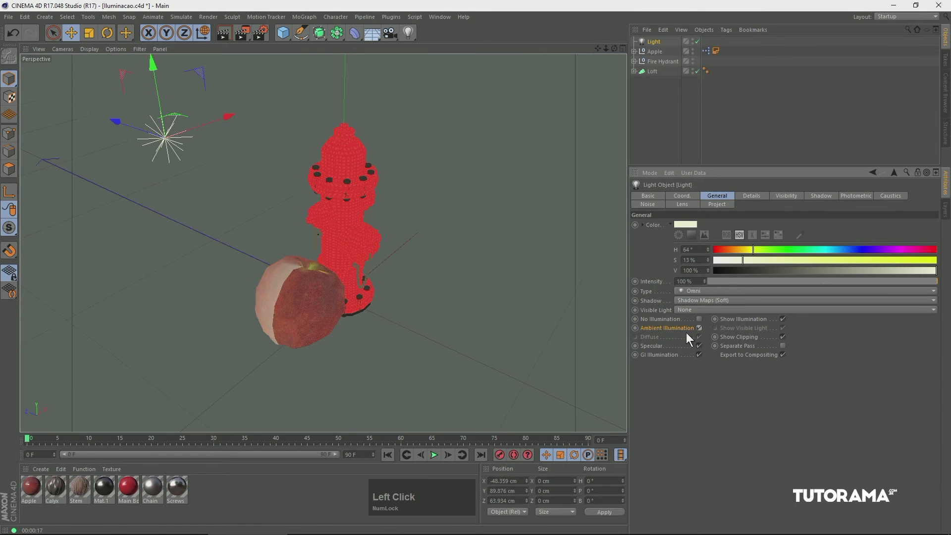
pyautogui.click(224, 34)
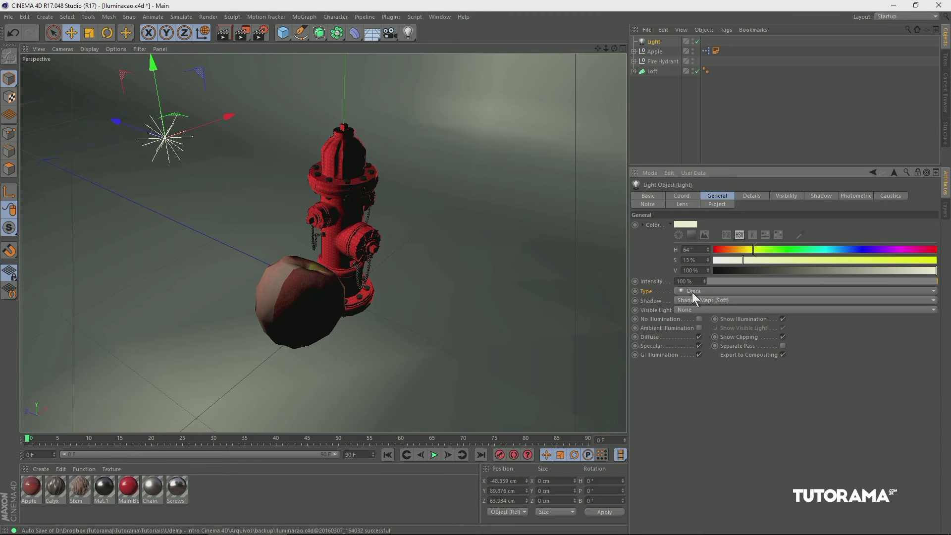
# Change the light's type to Spot.
pyautogui.click(691, 293)
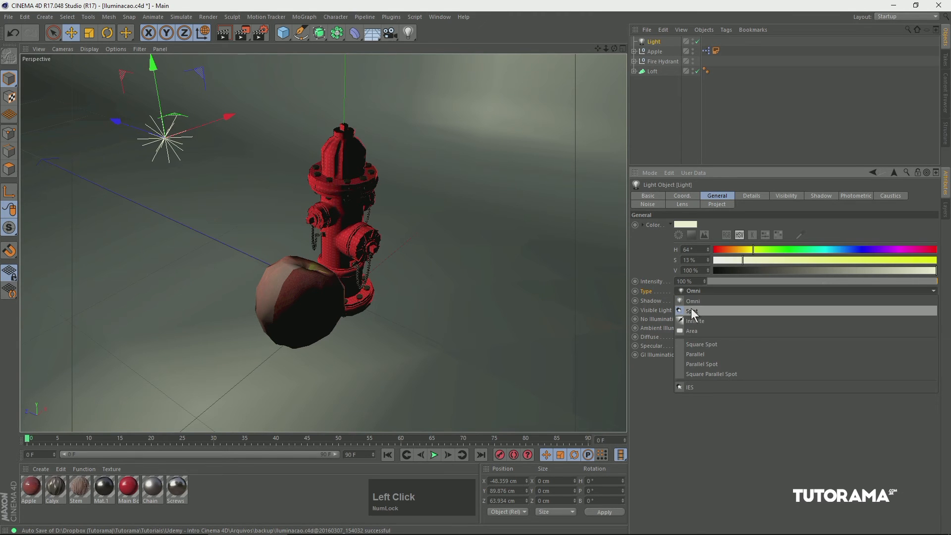
pyautogui.click(690, 311)
pyautogui.press('2')
pyautogui.moveTo(231, 141); pyautogui.dragTo(473, 228)
pyautogui.press('1')
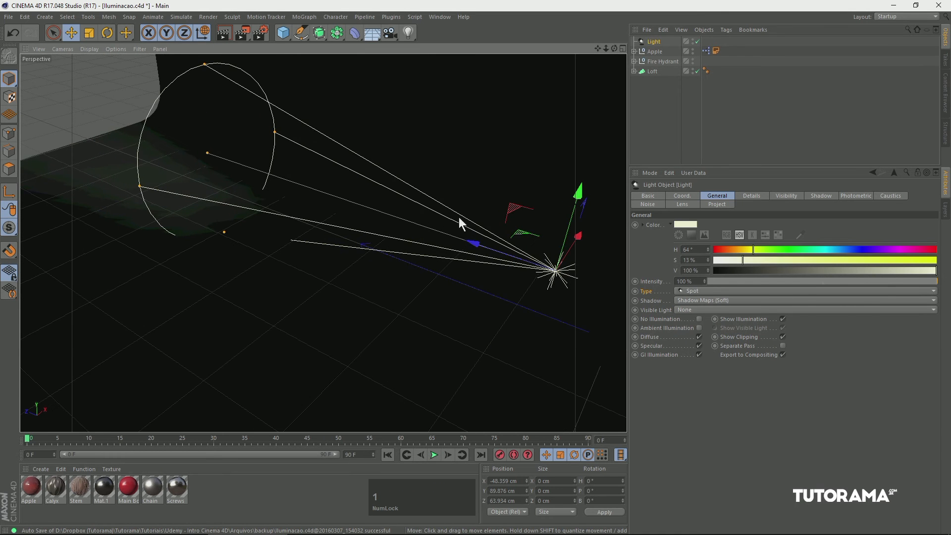
# Move and rotate the spot light so its cone shines down on the fire hydrant and apple, and render the view.
pyautogui.moveTo(390, 204); pyautogui.dragTo(697, 417)
pyautogui.press('1')
pyautogui.moveTo(446, 309); pyautogui.dragTo(342, 281)
pyautogui.press('2')
pyautogui.moveTo(531, 286); pyautogui.dragTo(380, 320)
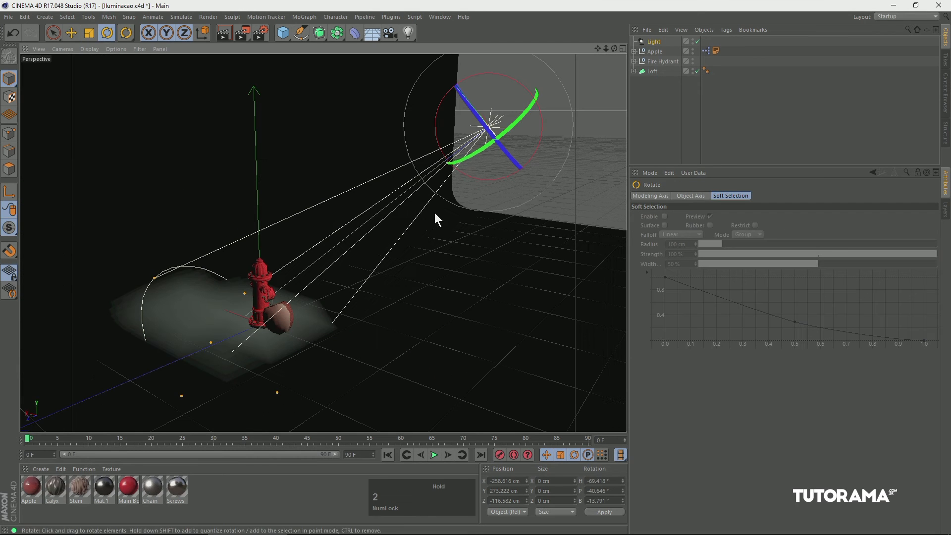
pyautogui.click(641, 125)
pyautogui.click(224, 34)
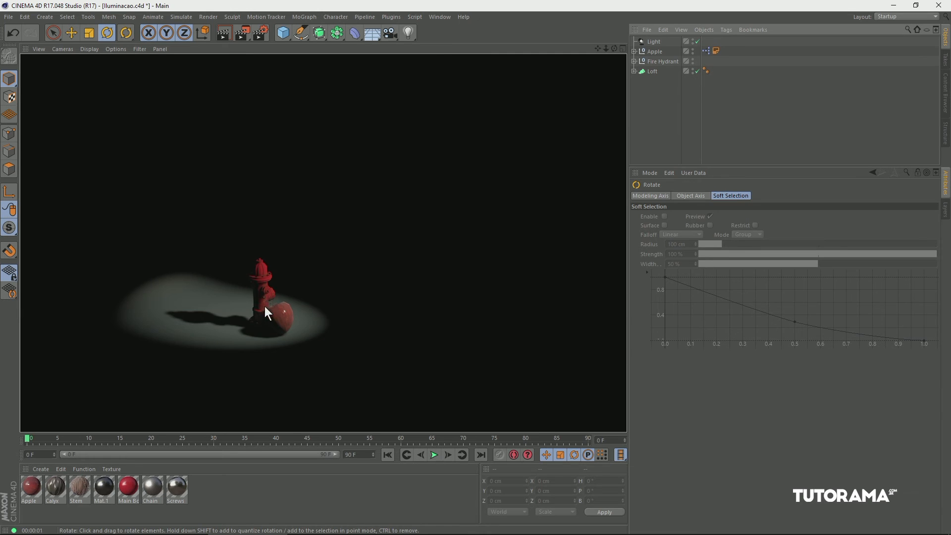
# Switch the light's type to Infinite and render the view.
pyautogui.click(653, 42)
pyautogui.click(699, 291)
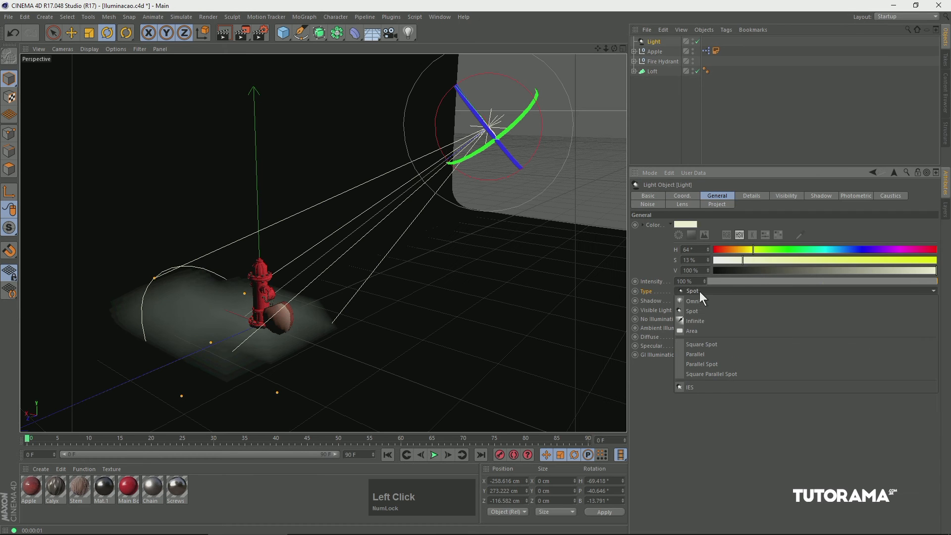
pyautogui.click(703, 322)
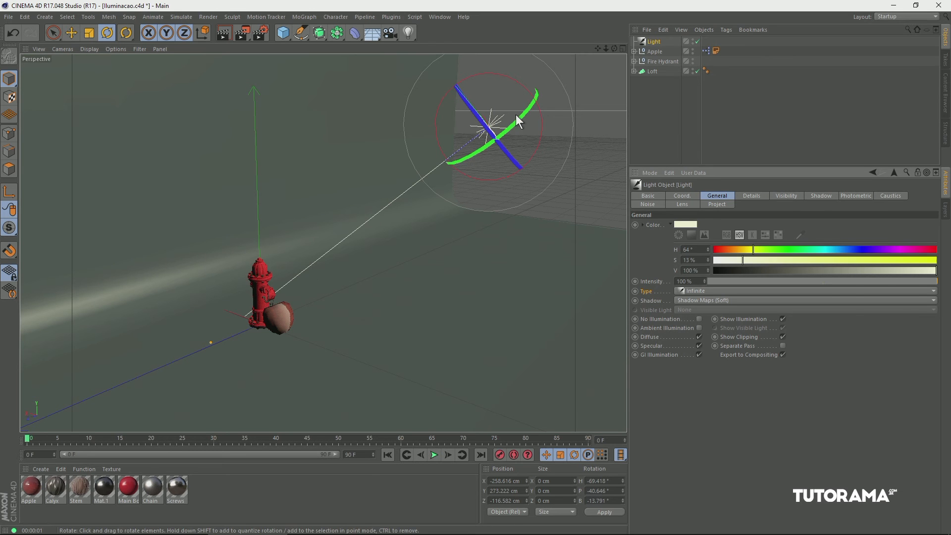
pyautogui.click(224, 33)
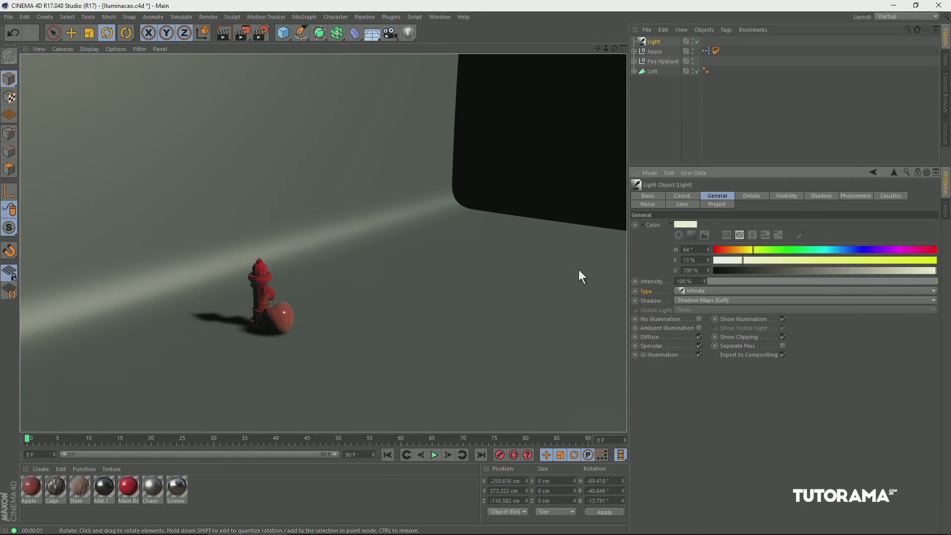
# Switch the light's type to Area and render the view.
pyautogui.click(701, 292)
pyautogui.click(694, 332)
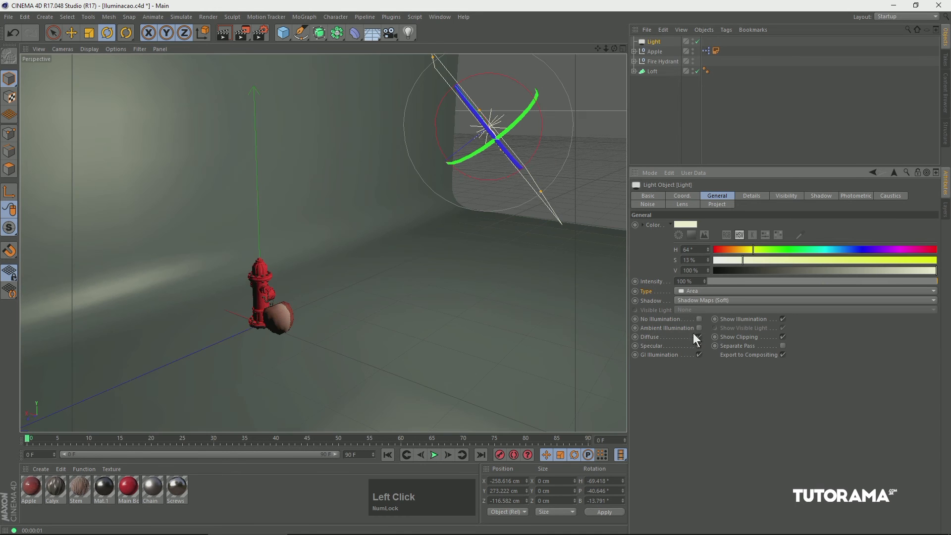
pyautogui.keyDown('alt'); pyautogui.moveTo(440, 149); pyautogui.dragTo(471, 174); pyautogui.keyUp('alt')
pyautogui.click(224, 33)
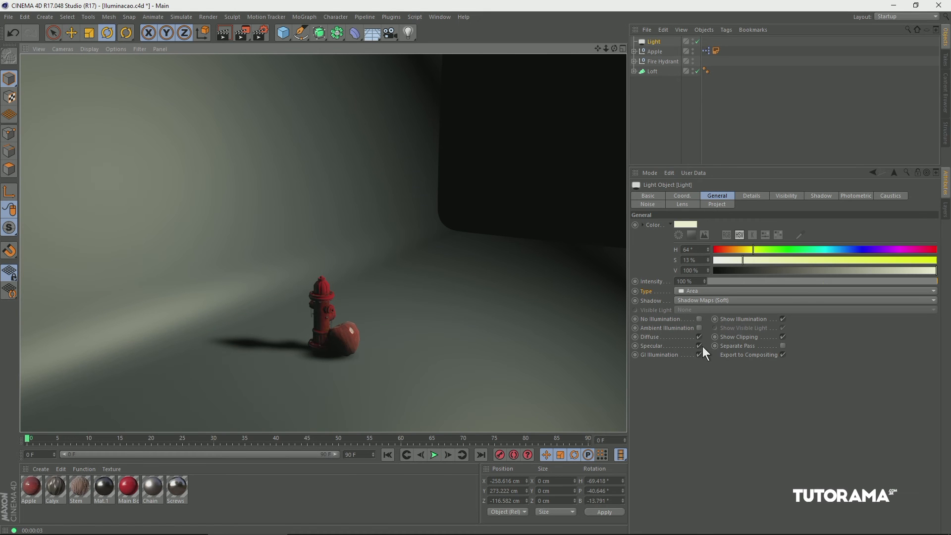
# Turn off Diffuse, Specular and GI Illumination on the area light and render a close view of the hydrant and apple.
pyautogui.click(370, 315)
pyautogui.moveTo(421, 316); pyautogui.dragTo(417, 314)
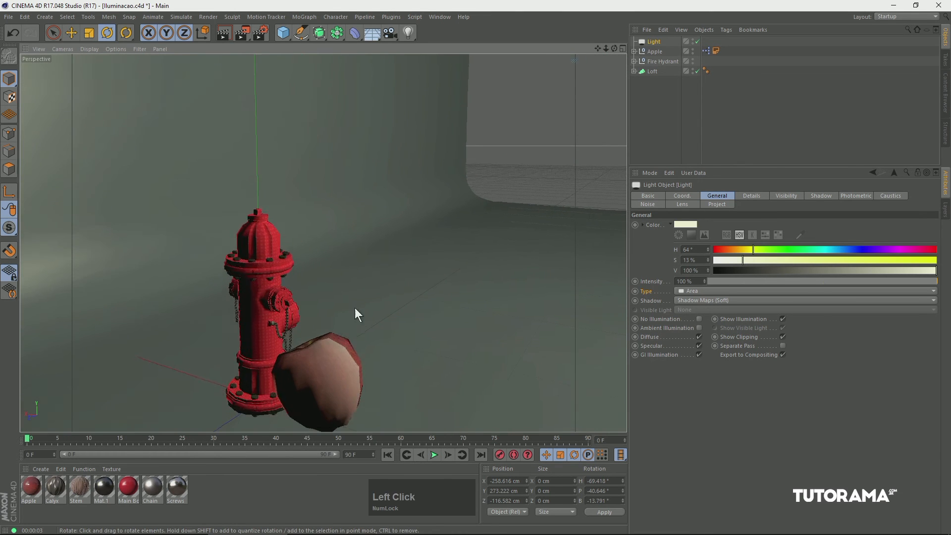
pyautogui.press('1')
pyautogui.moveTo(348, 322); pyautogui.dragTo(375, 280)
pyautogui.click(699, 336)
pyautogui.click(699, 345)
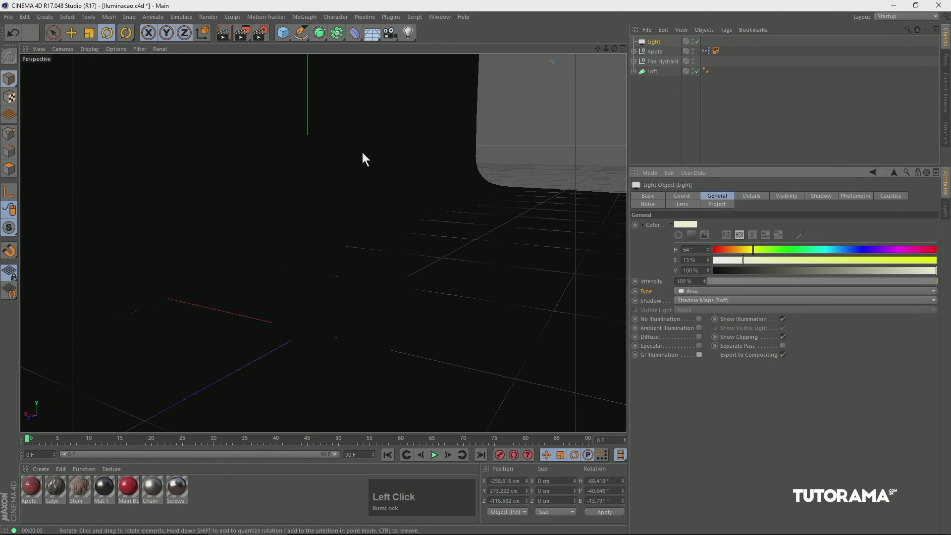
pyautogui.click(223, 33)
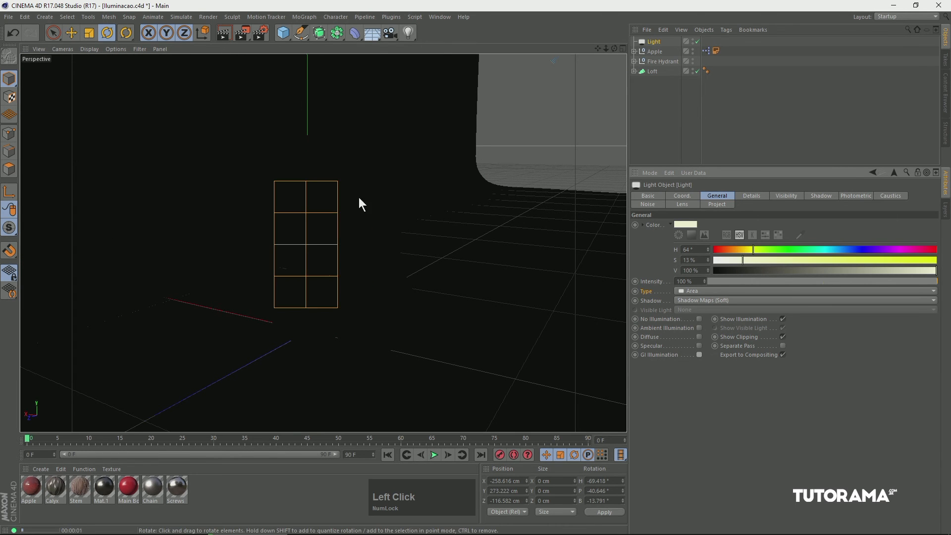
# Re-enable Diffuse on the light and render the view, then turn Specular and GI Illumination back on.
pyautogui.click(699, 337)
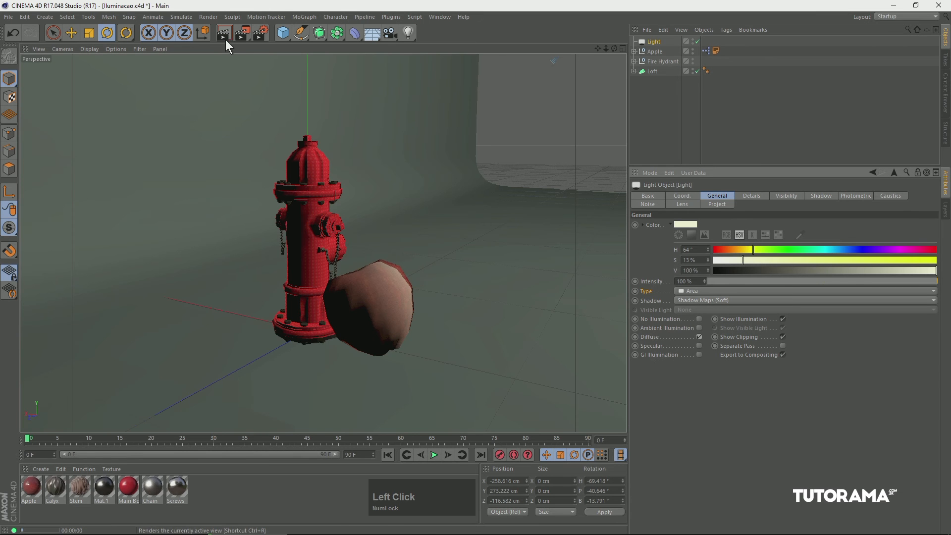
pyautogui.click(226, 37)
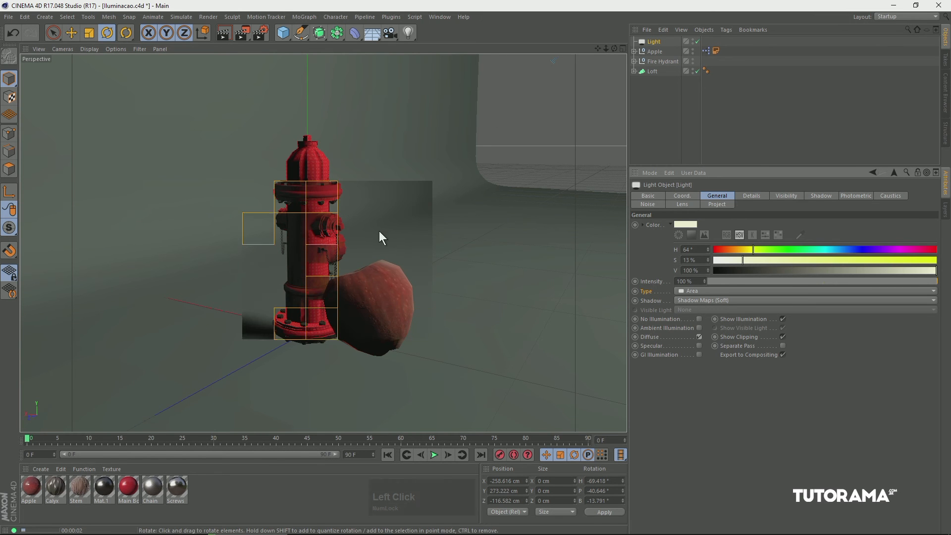
pyautogui.click(699, 346)
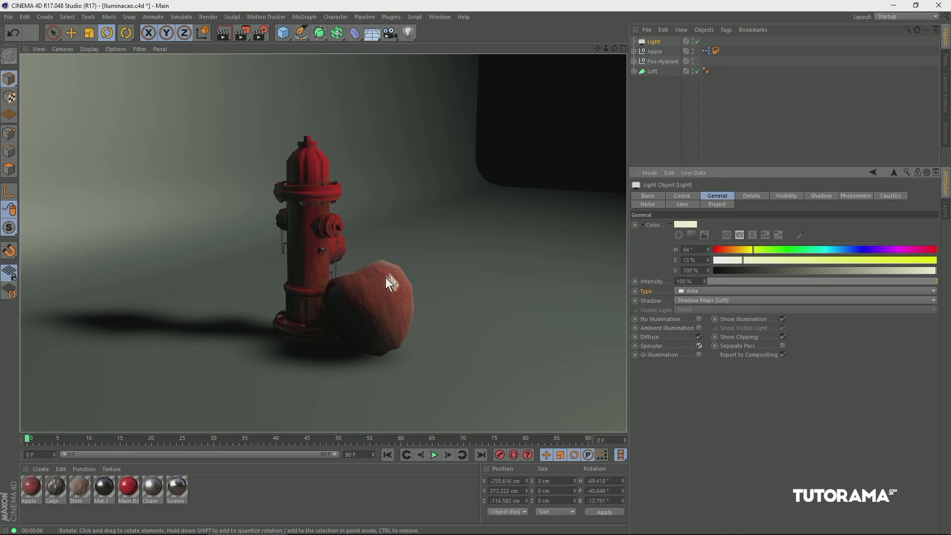
pyautogui.click(699, 354)
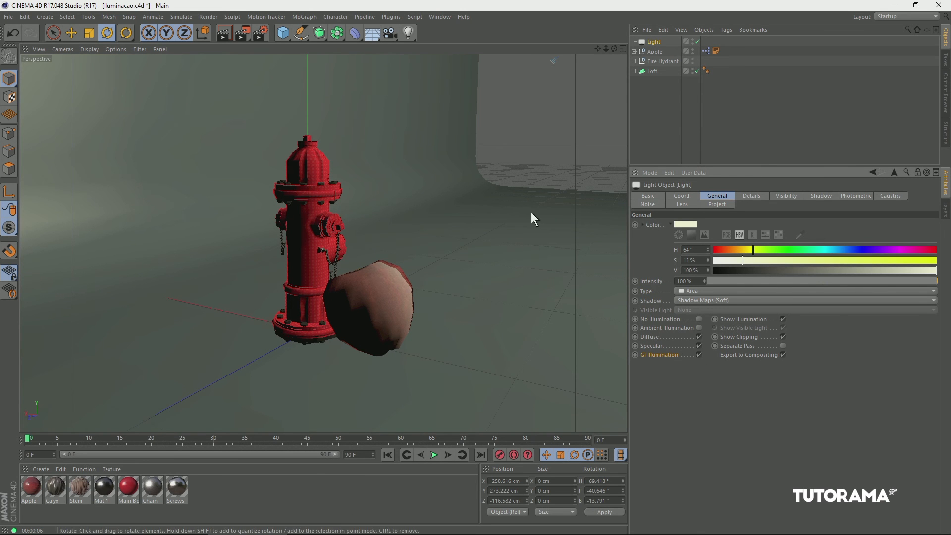
# Set the light's type back to Omni.
pyautogui.moveTo(526, 147); pyautogui.dragTo(480, 203)
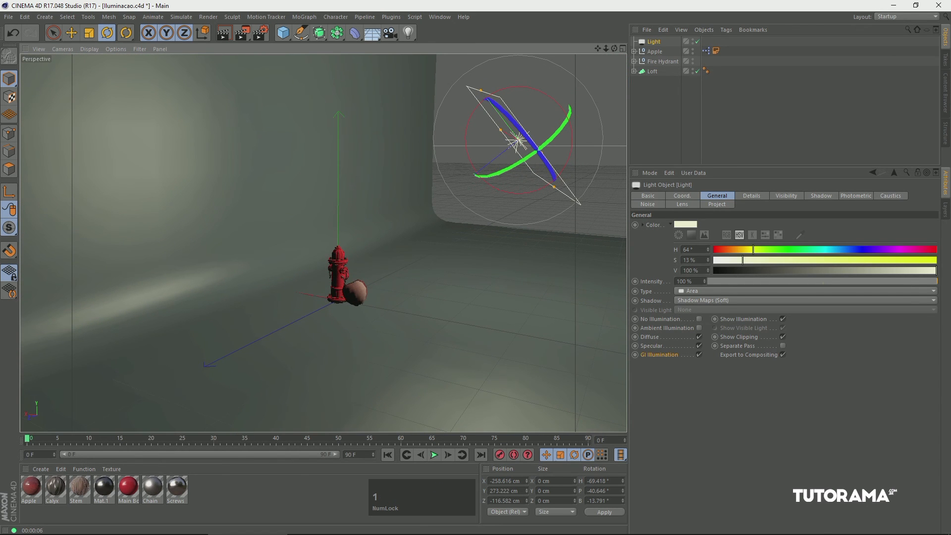
pyautogui.click(693, 291)
pyautogui.click(695, 301)
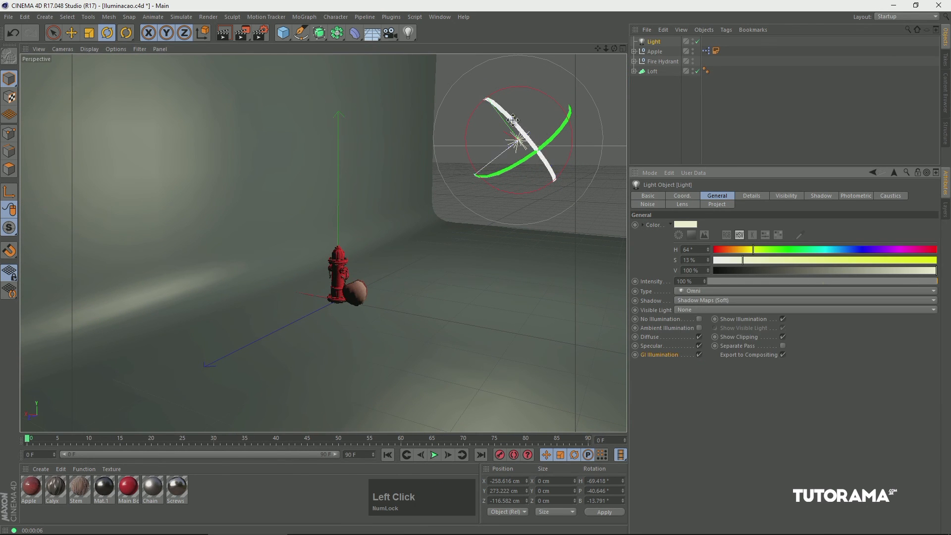
# Reset the light's heading, pitch and bank rotation to 0°.
pyautogui.click(682, 195)
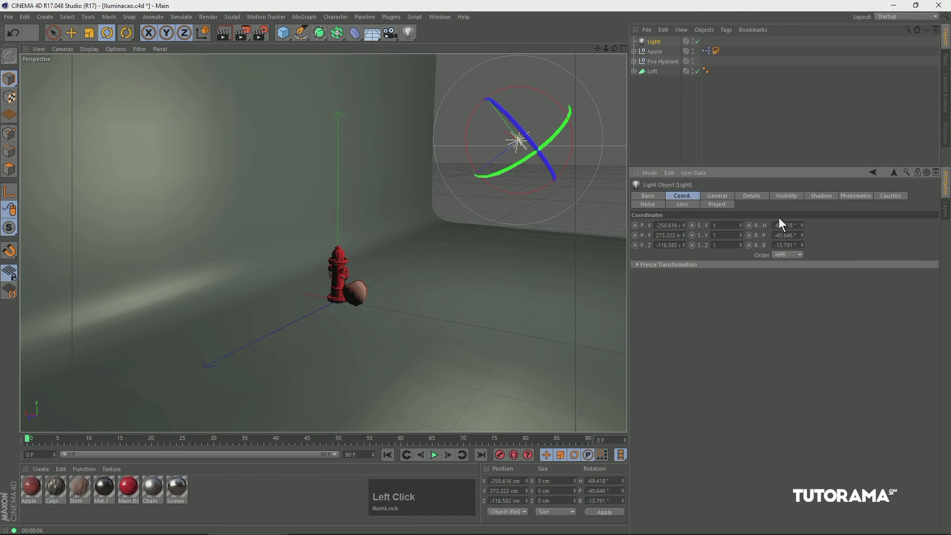
pyautogui.doubleClick(779, 225)
pyautogui.write('0')
pyautogui.press('Tab')
pyautogui.write('0')
pyautogui.press('Tab')
pyautogui.write('0')
pyautogui.press('Return')
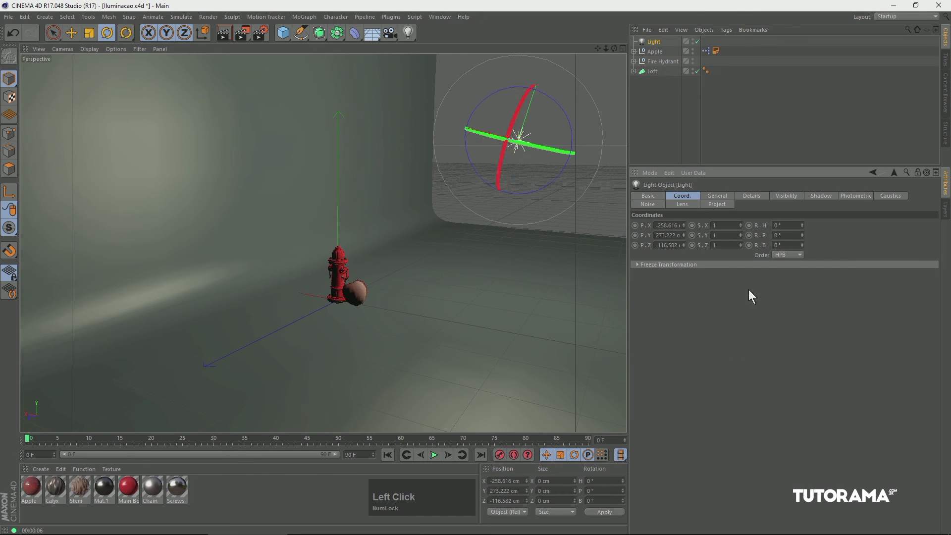
# Reset the light's X, Y and Z position to 0 cm.
pyautogui.doubleClick(663, 226)
pyautogui.write('0')
pyautogui.press('Tab')
pyautogui.write('0')
pyautogui.press('Tab')
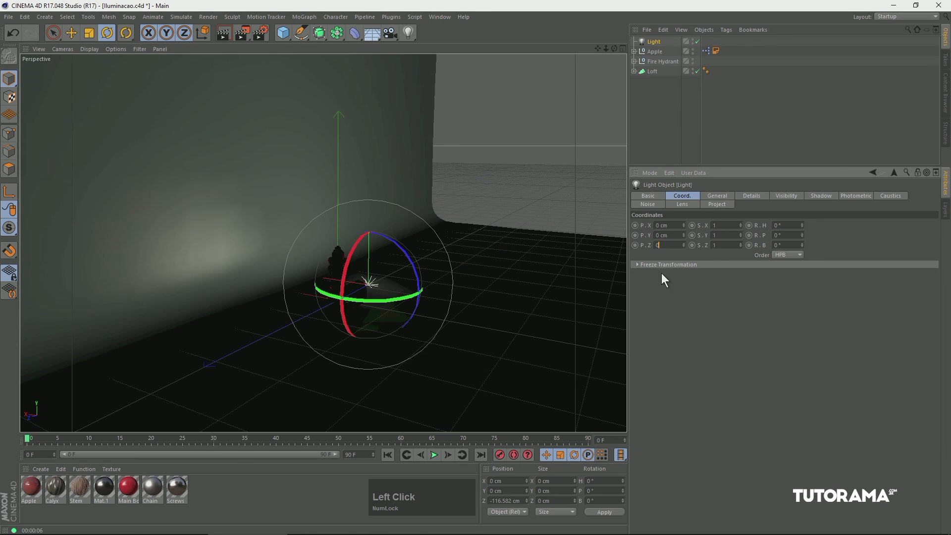
pyautogui.write('0')
pyautogui.press('Return')
# Move the light above and to the side of the hydrant, to about X -113 cm and Y 198 cm.
pyautogui.click(71, 32)
pyautogui.moveTo(337, 210); pyautogui.dragTo(350, 94)
pyautogui.moveTo(273, 189); pyautogui.dragTo(326, 194)
pyautogui.moveTo(384, 221); pyautogui.dragTo(314, 276)
# Render the scene to the Picture Viewer, set the light's contrast to 100%, and render it there again.
pyautogui.click(749, 197)
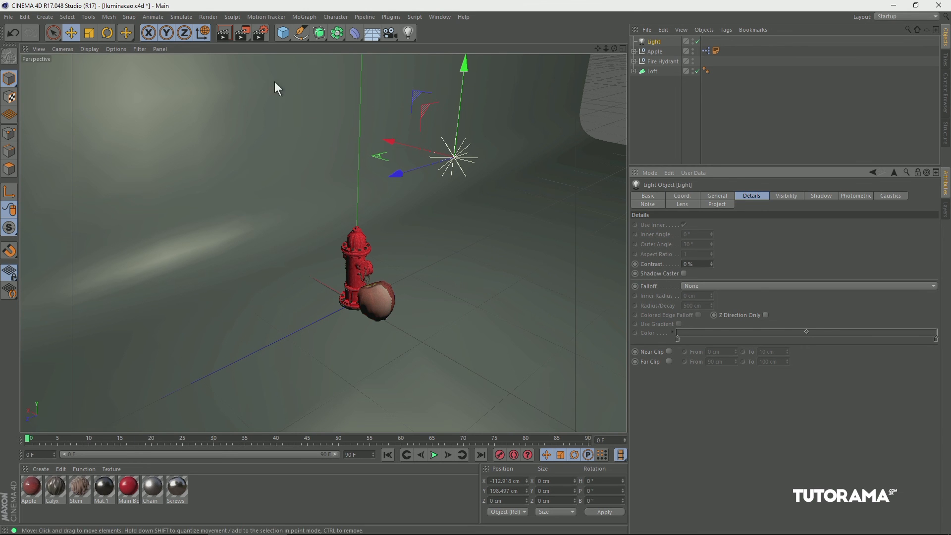
pyautogui.click(242, 33)
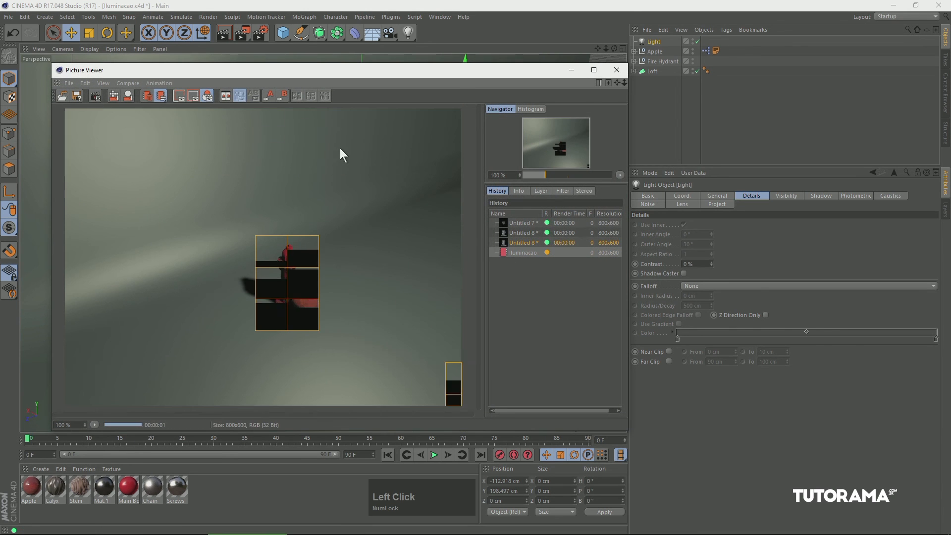
pyautogui.click(694, 265)
pyautogui.write('100')
pyautogui.press('Return')
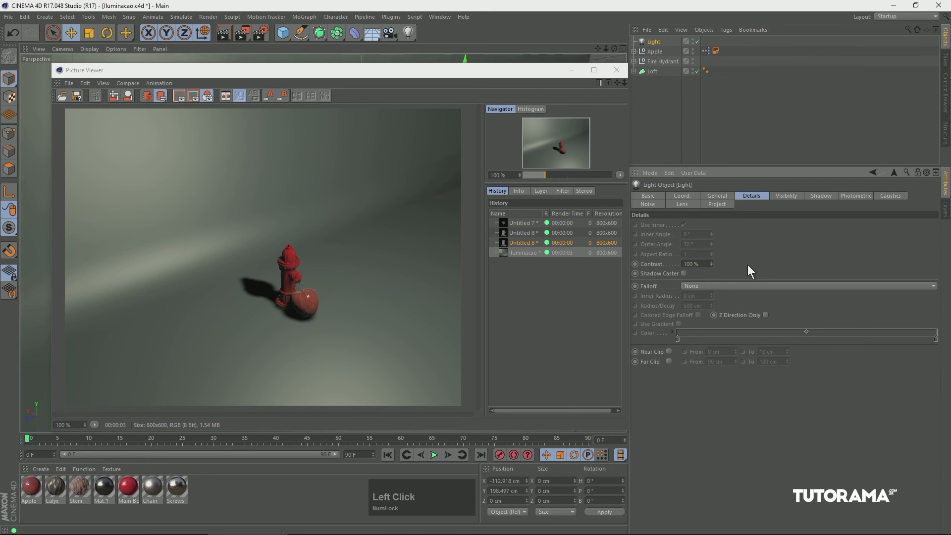
pyautogui.click(243, 36)
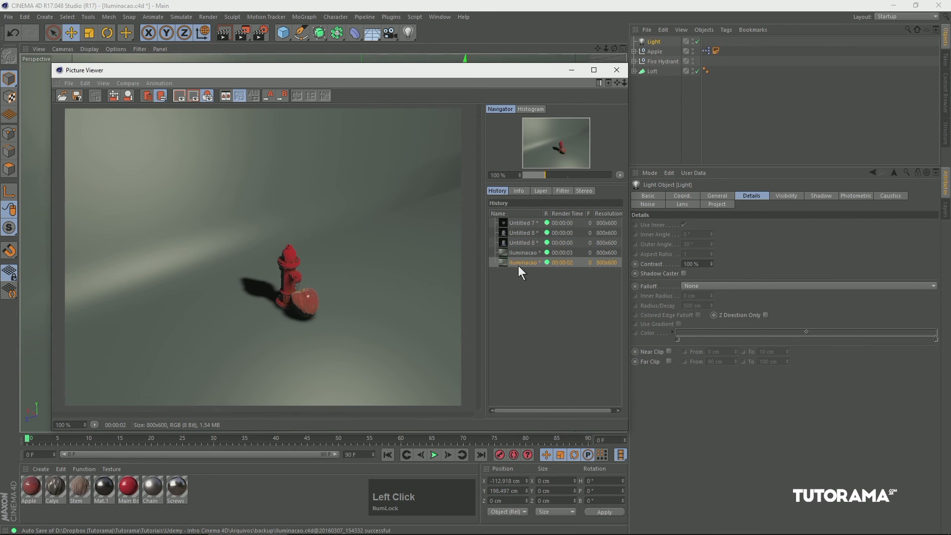
# Compare the two latest renders in the Picture Viewer history and set the light's contrast back to 0%.
pyautogui.click(513, 254)
pyautogui.click(511, 262)
pyautogui.click(522, 253)
pyautogui.click(516, 264)
pyautogui.doubleClick(691, 264)
pyautogui.write('0')
pyautogui.press('Return')
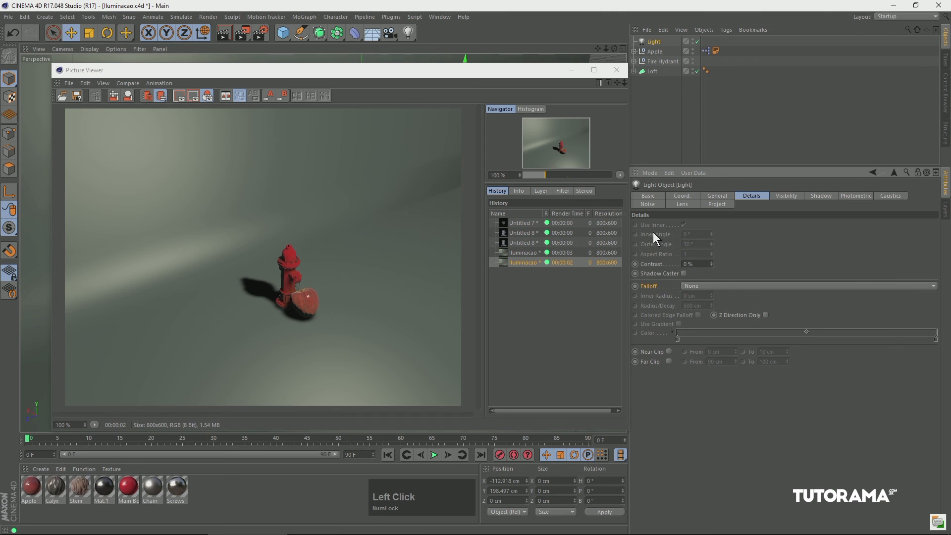
# Close the Picture Viewer, set the light's falloff to Inverse Square (Physically Accurate), and render the view.
pyautogui.click(617, 70)
pyautogui.keyDown('alt'); pyautogui.moveTo(413, 195); pyautogui.dragTo(738, 293); pyautogui.keyUp('alt')
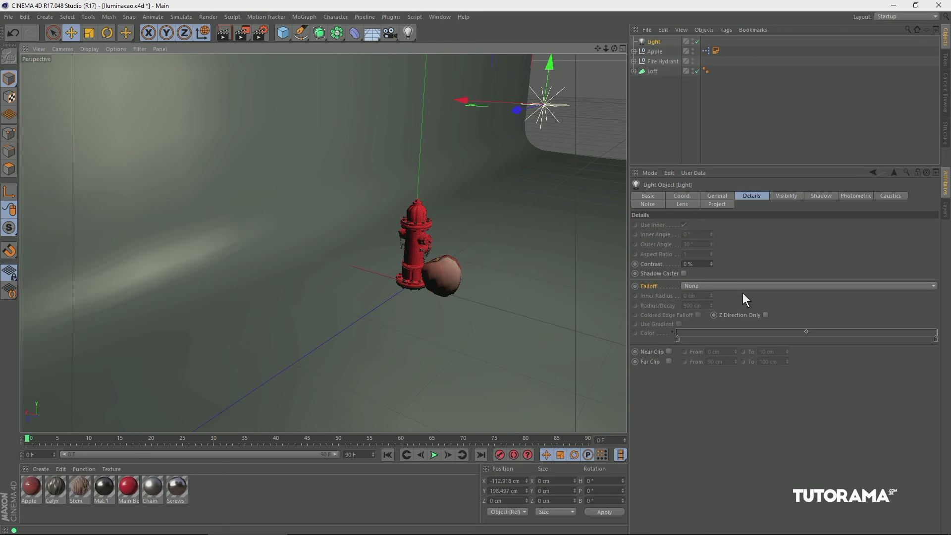
pyautogui.click(702, 287)
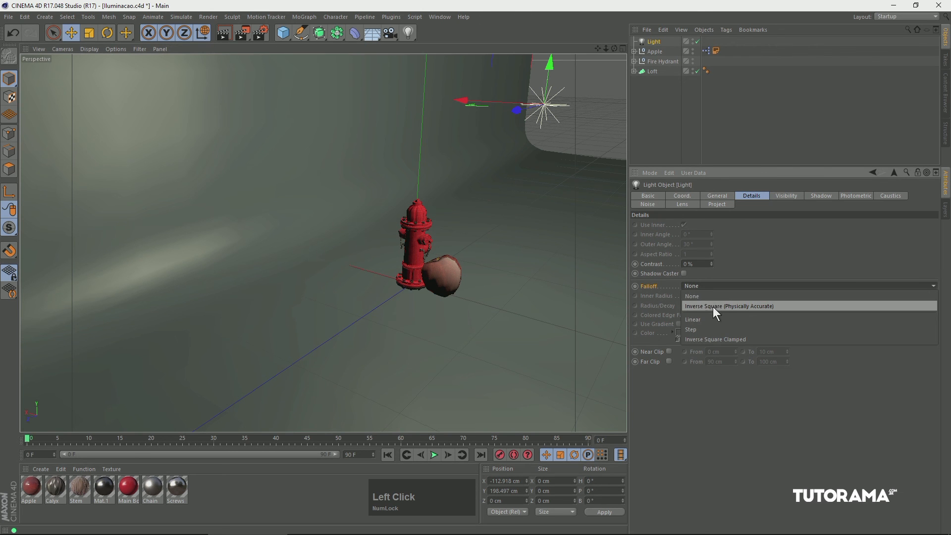
pyautogui.click(747, 308)
pyautogui.scroll(-8, 477, 157)
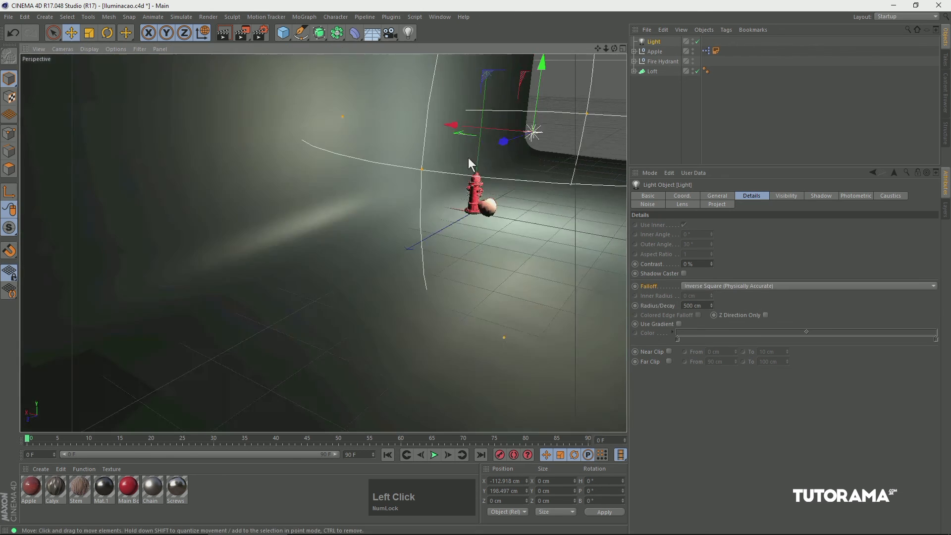
pyautogui.moveTo(513, 144); pyautogui.dragTo(496, 188)
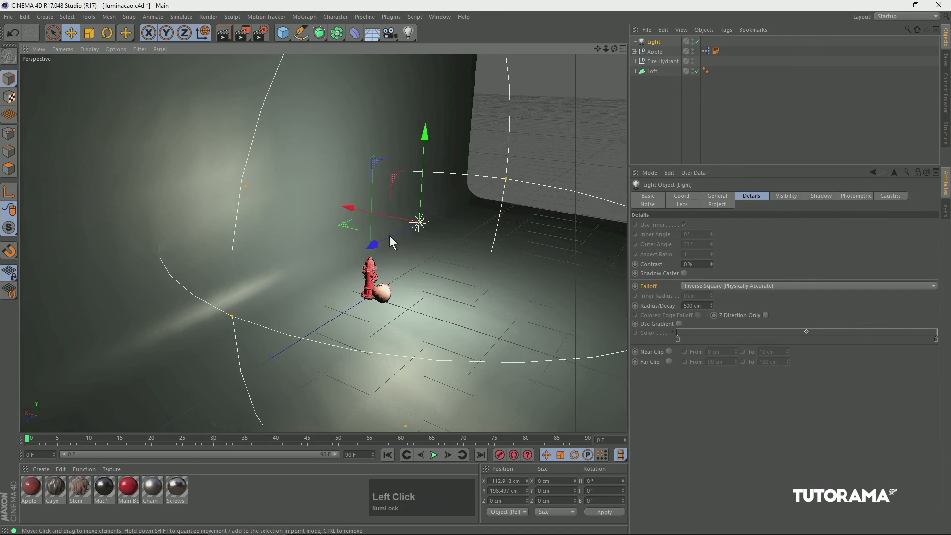
pyautogui.moveTo(389, 238); pyautogui.dragTo(417, 222)
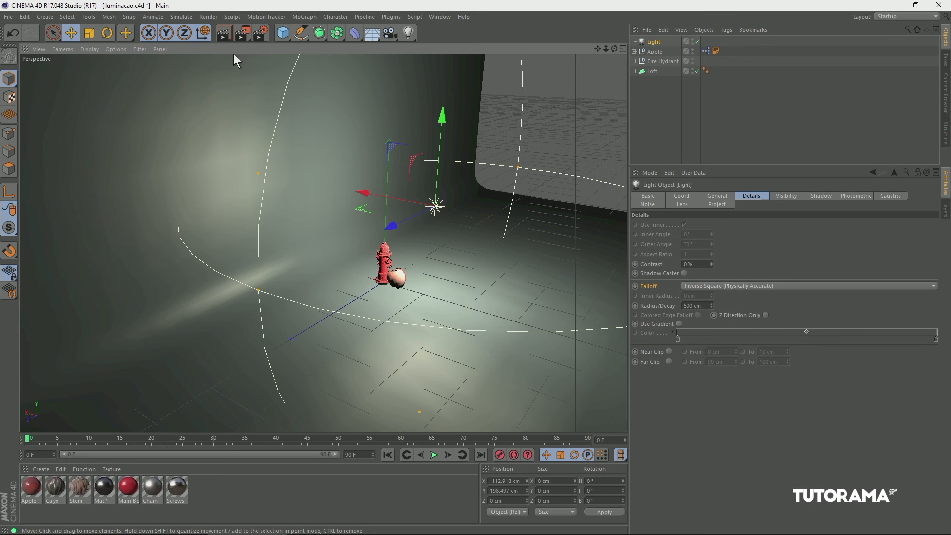
pyautogui.click(229, 36)
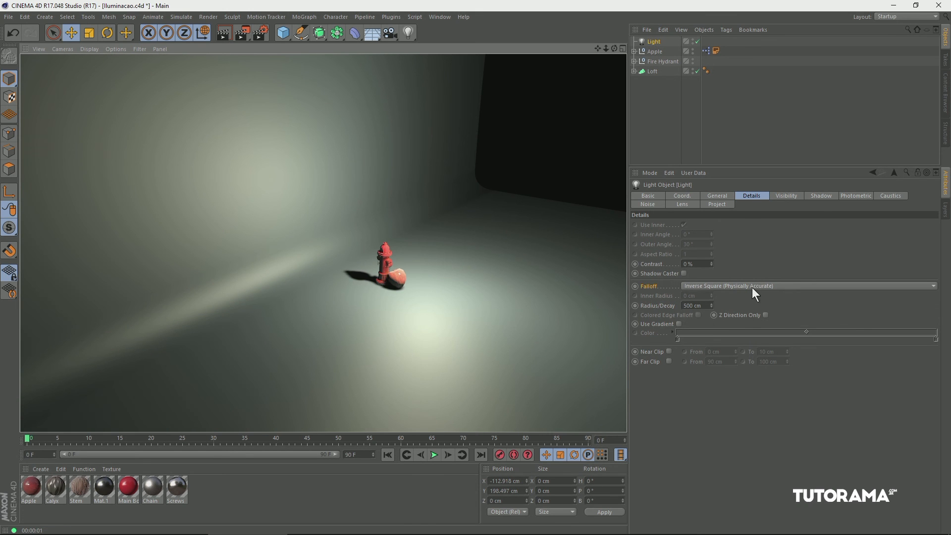
# Reduce the light's falloff radius to about 221 cm, lower the light to about Y 79 cm, and render the view.
pyautogui.moveTo(712, 305); pyautogui.dragTo(663, 304)
pyautogui.moveTo(474, 186)
pyautogui.mouseDown()
pyautogui.moveTo(492, 179)
pyautogui.moveTo(479, 186)
pyautogui.mouseUp()
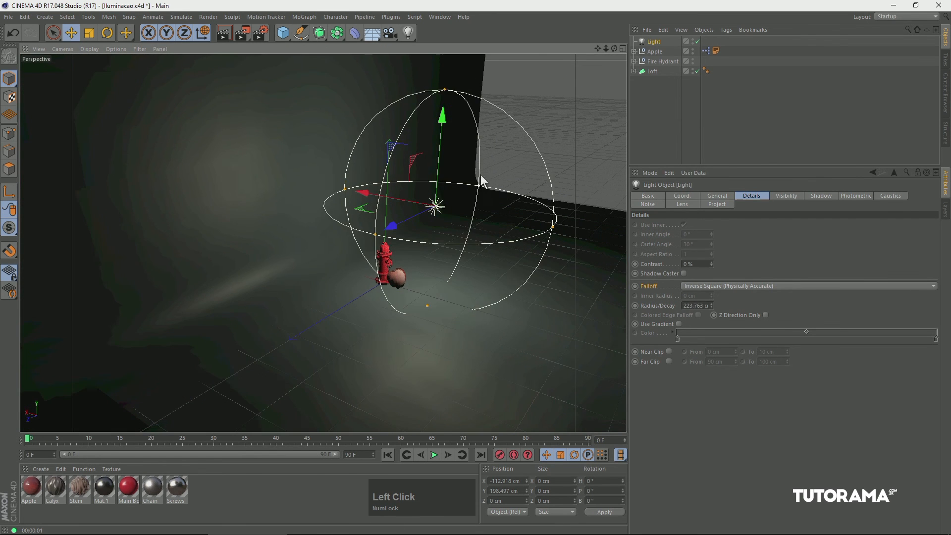
pyautogui.moveTo(441, 122); pyautogui.dragTo(430, 181)
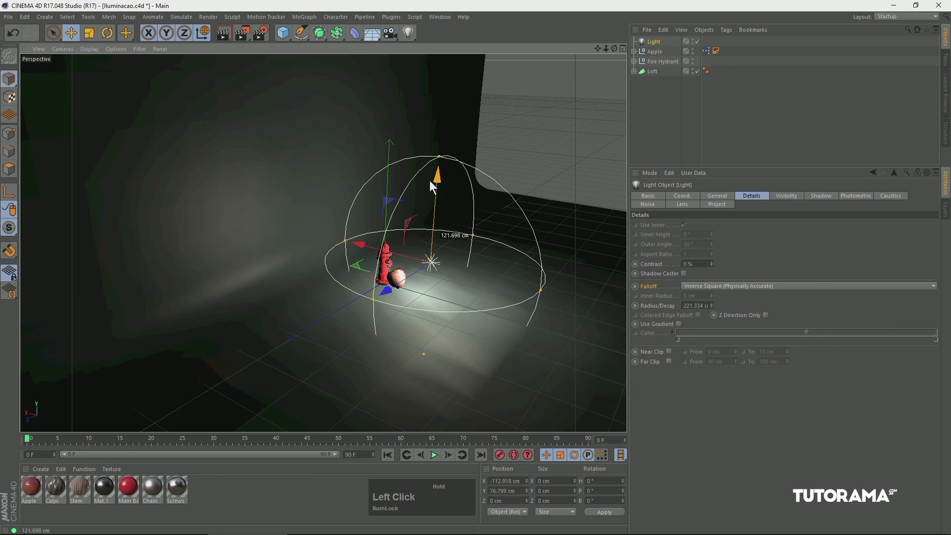
pyautogui.click(223, 33)
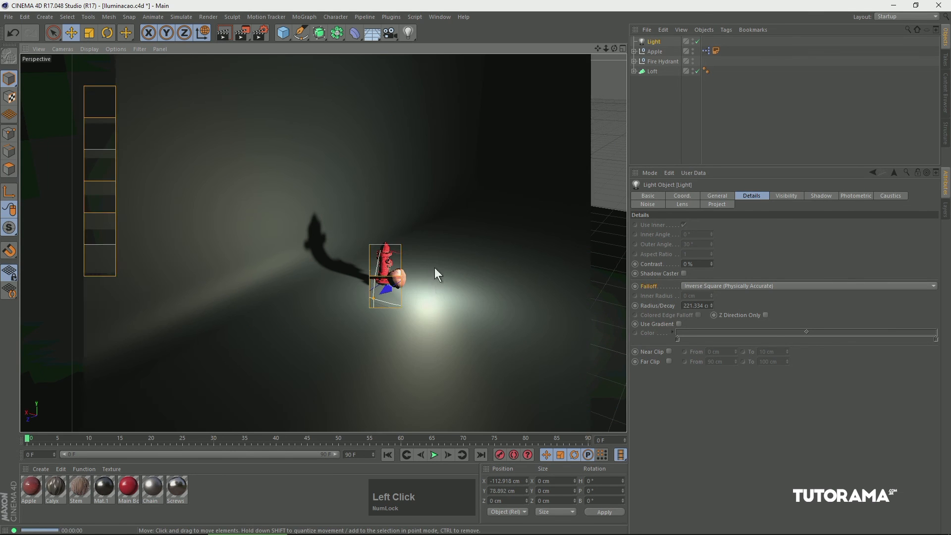